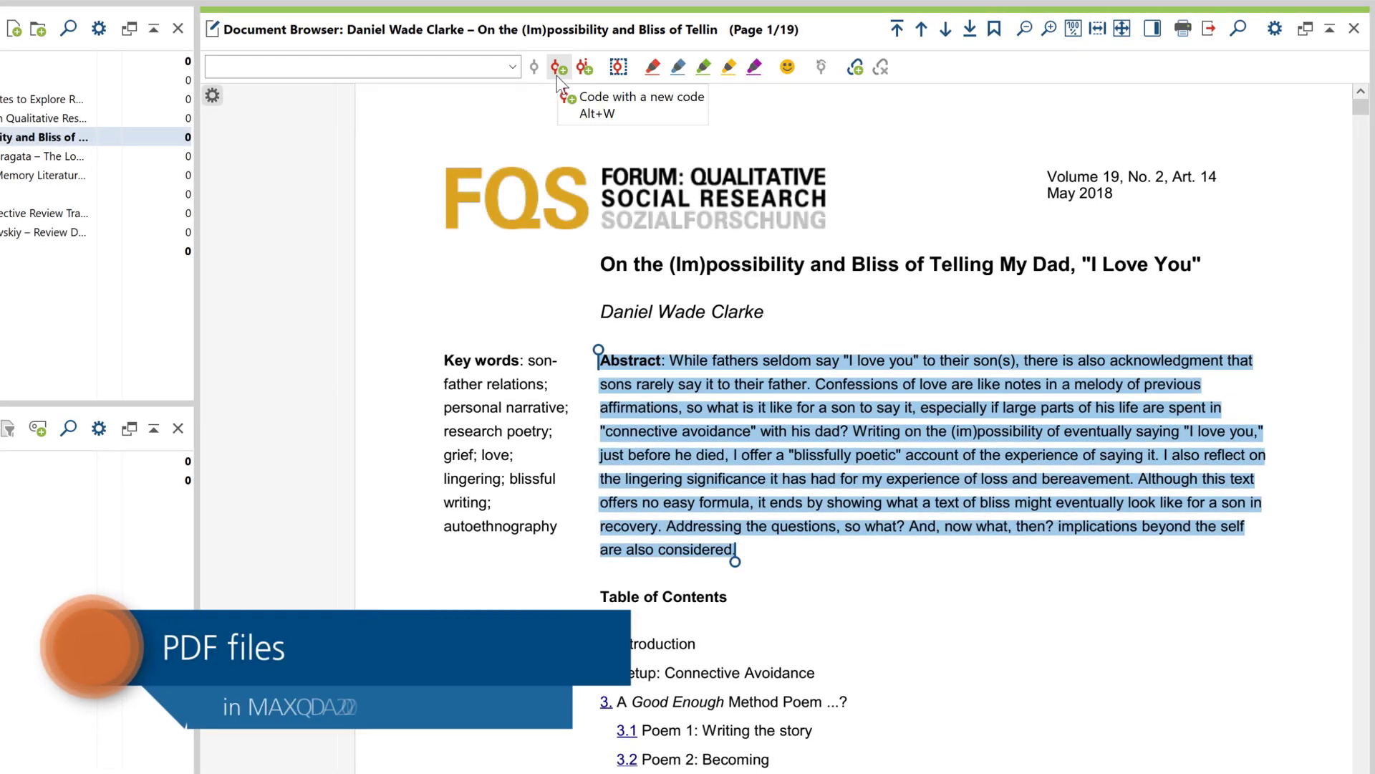
- Code the selected abstract paragraph with a new code named Abstract
{"action": "left_click", "coordinate": [556, 66]}
{"action": "type", "text": "Abstract"}
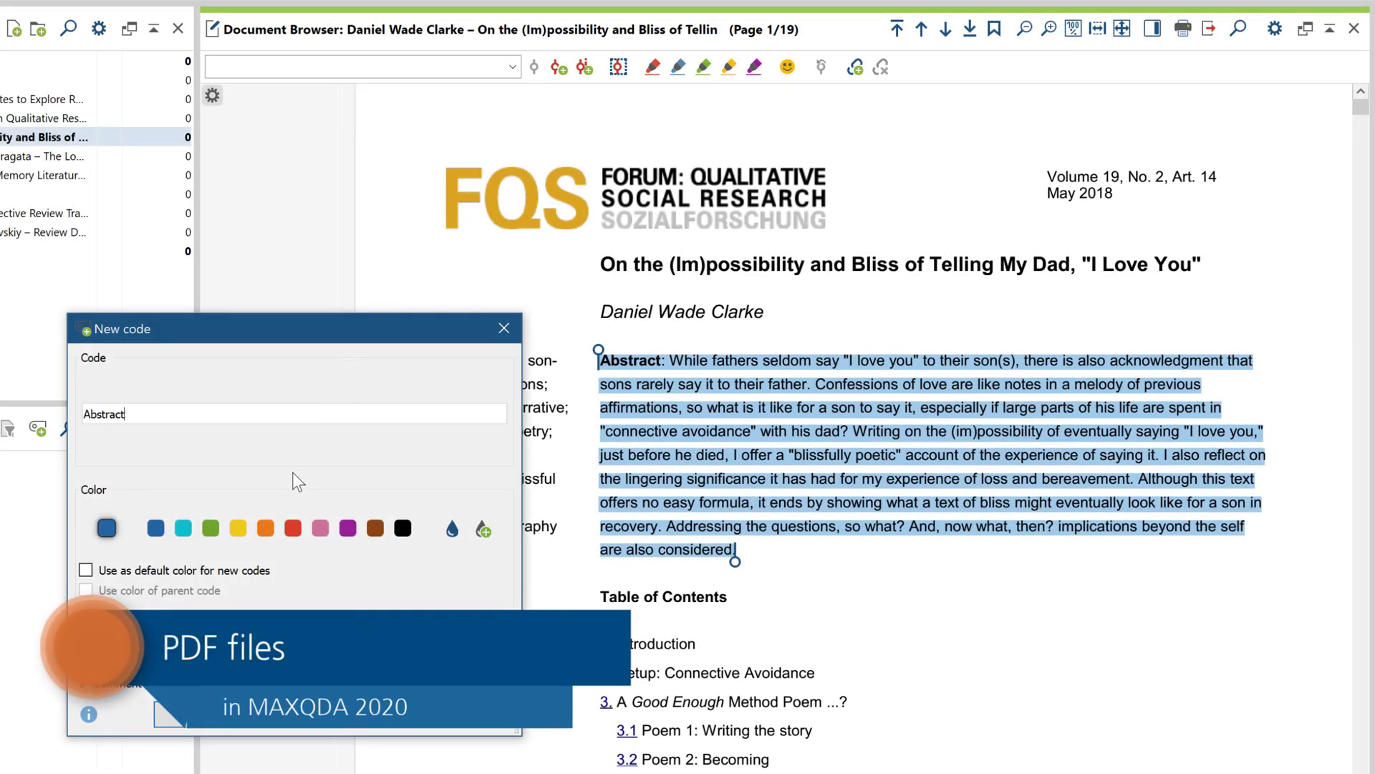
{"action": "key", "text": "Return"}
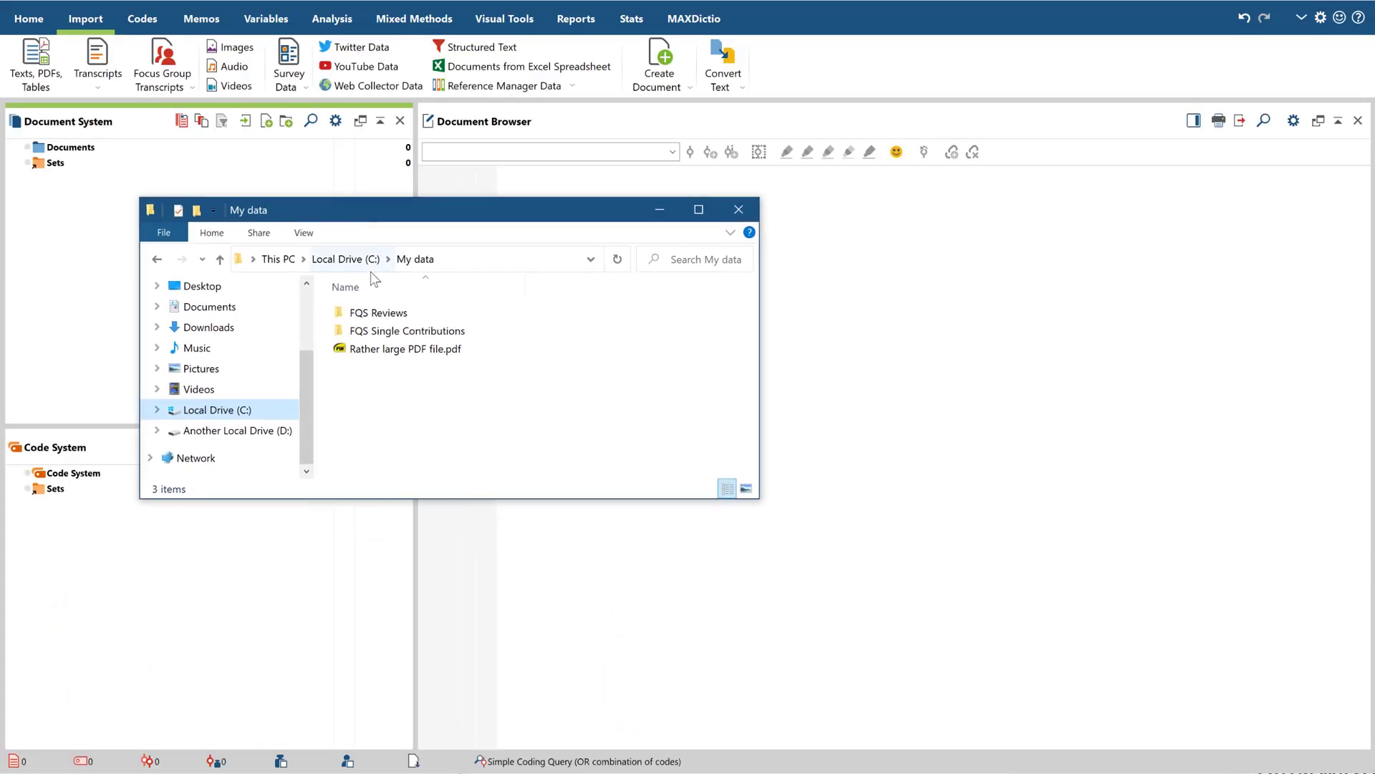
- Import the FQS Single Contributions and FQS Reviews folders into the Document System, answering the file-size prompt
{"action": "left_click", "coordinate": [378, 312]}
{"action": "left_click", "coordinate": [407, 330], "text": "shift"}
{"action": "left_click_drag", "start_coordinate": [406, 331], "coordinate": [96, 266]}
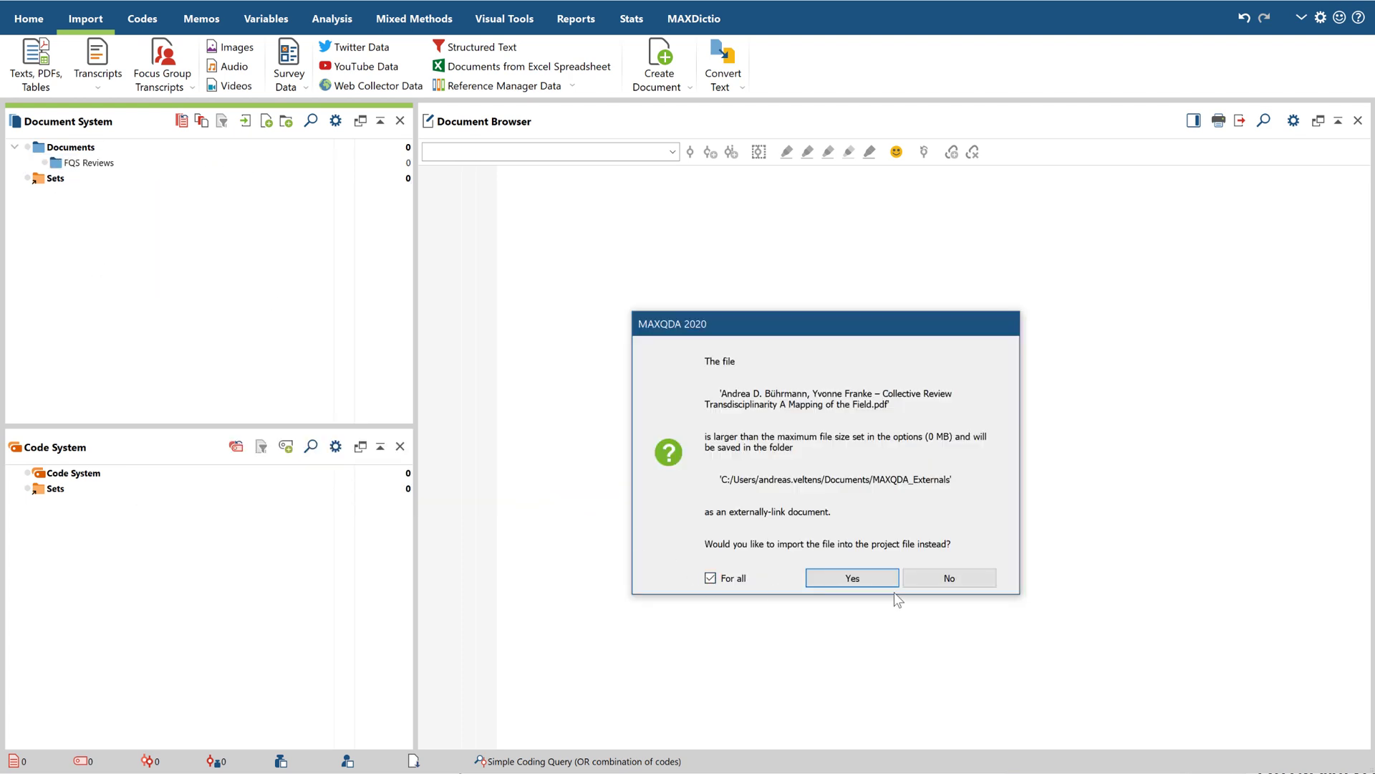
{"action": "left_click", "coordinate": [940, 579]}
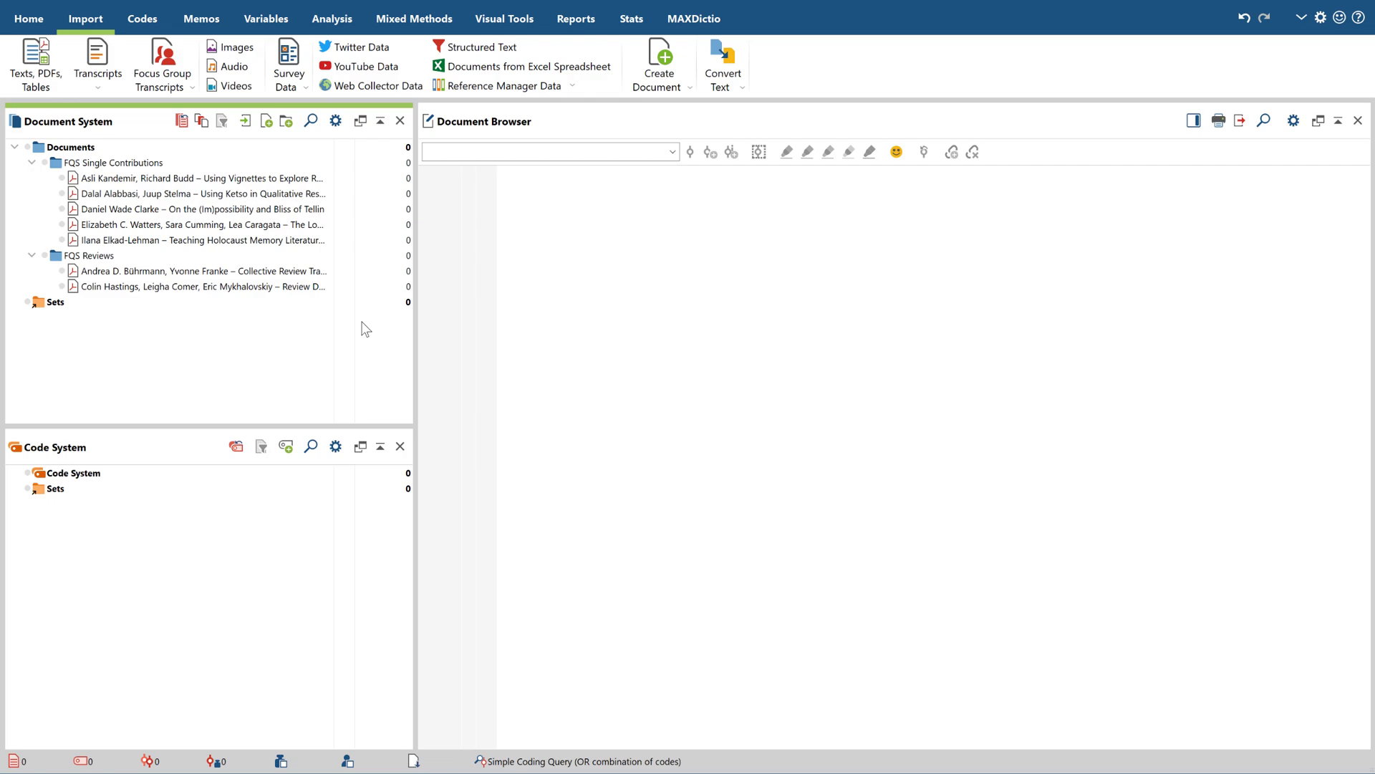
- Open Clarke's 'I Love You' article in the Document Browser
{"action": "double_click", "coordinate": [205, 209]}
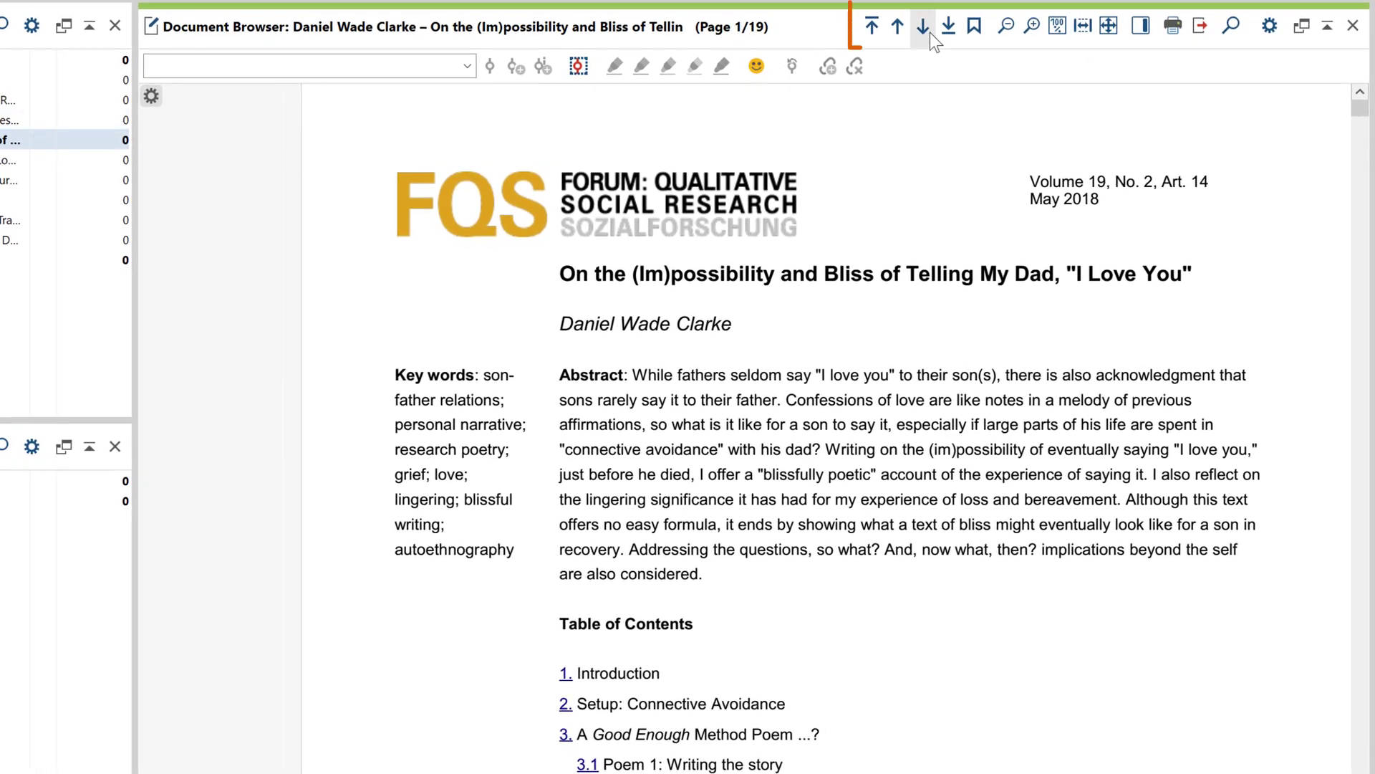
{"action": "left_click", "coordinate": [923, 26]}
{"action": "left_click", "coordinate": [871, 25]}
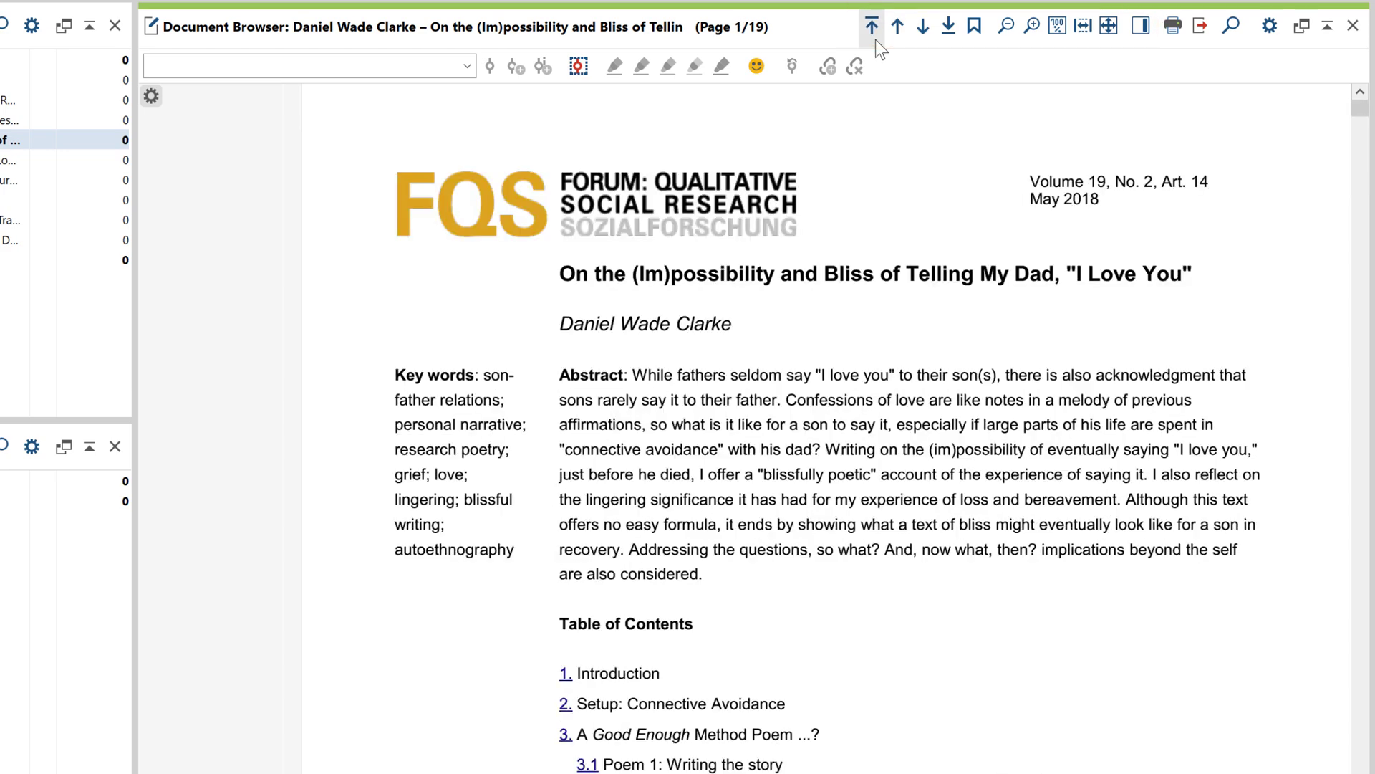
{"action": "left_click", "coordinate": [1004, 31]}
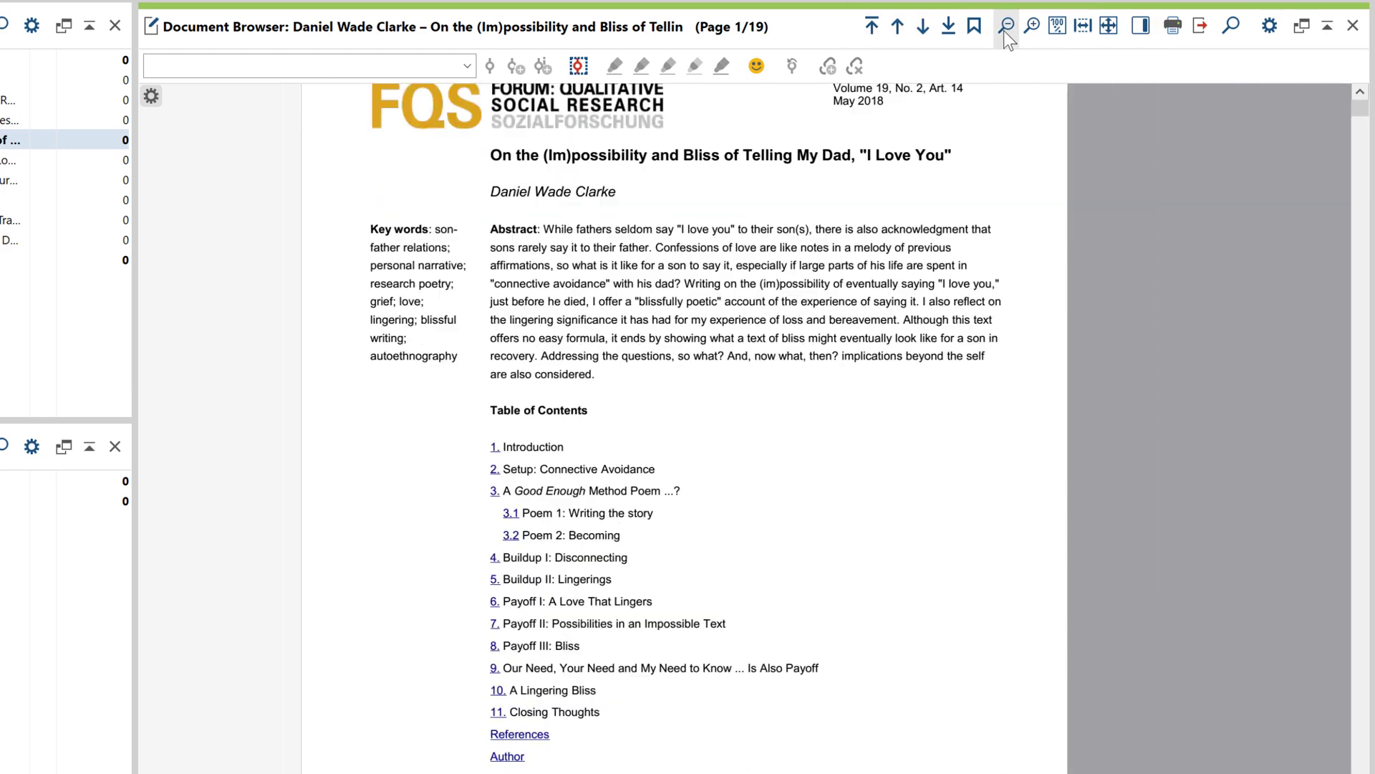
{"action": "left_click", "coordinate": [1004, 30]}
{"action": "left_click", "coordinate": [1056, 27]}
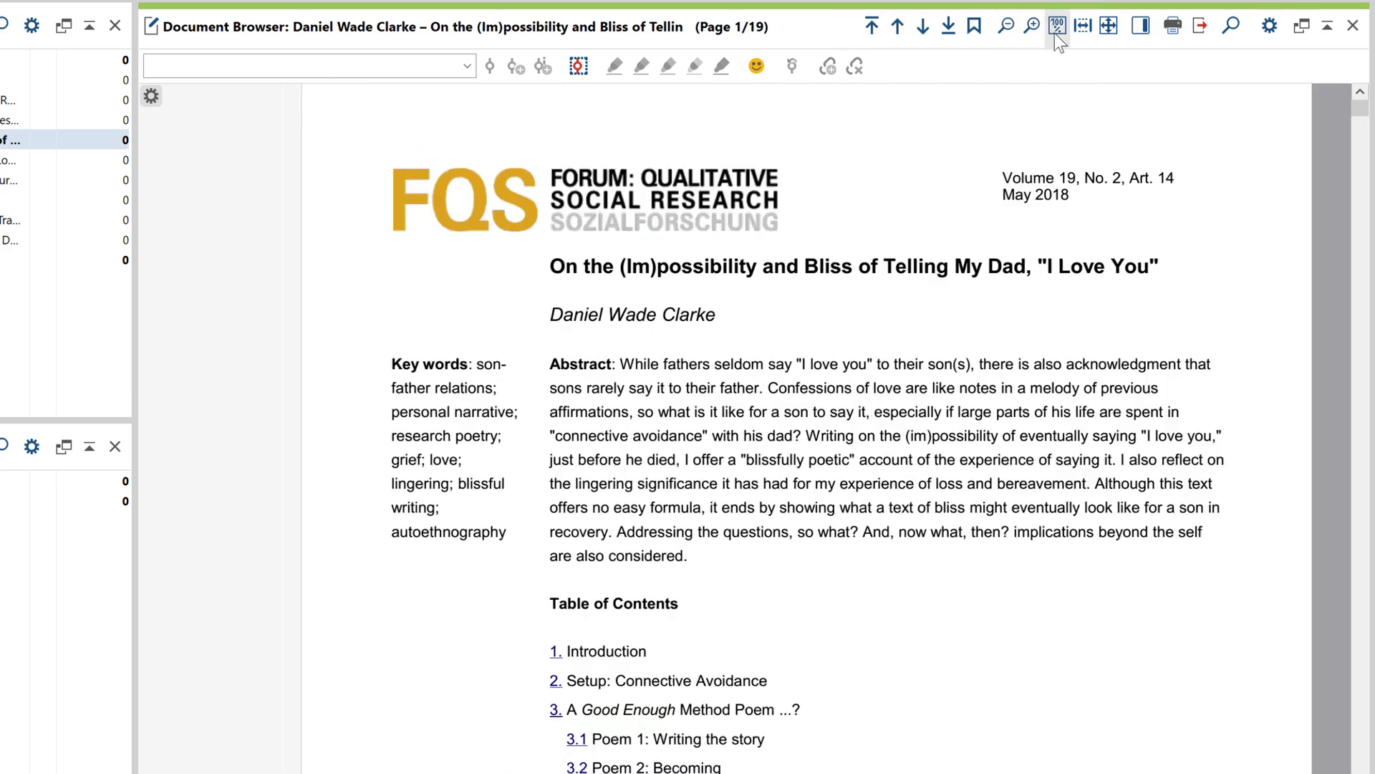
{"action": "left_click", "coordinate": [1111, 26]}
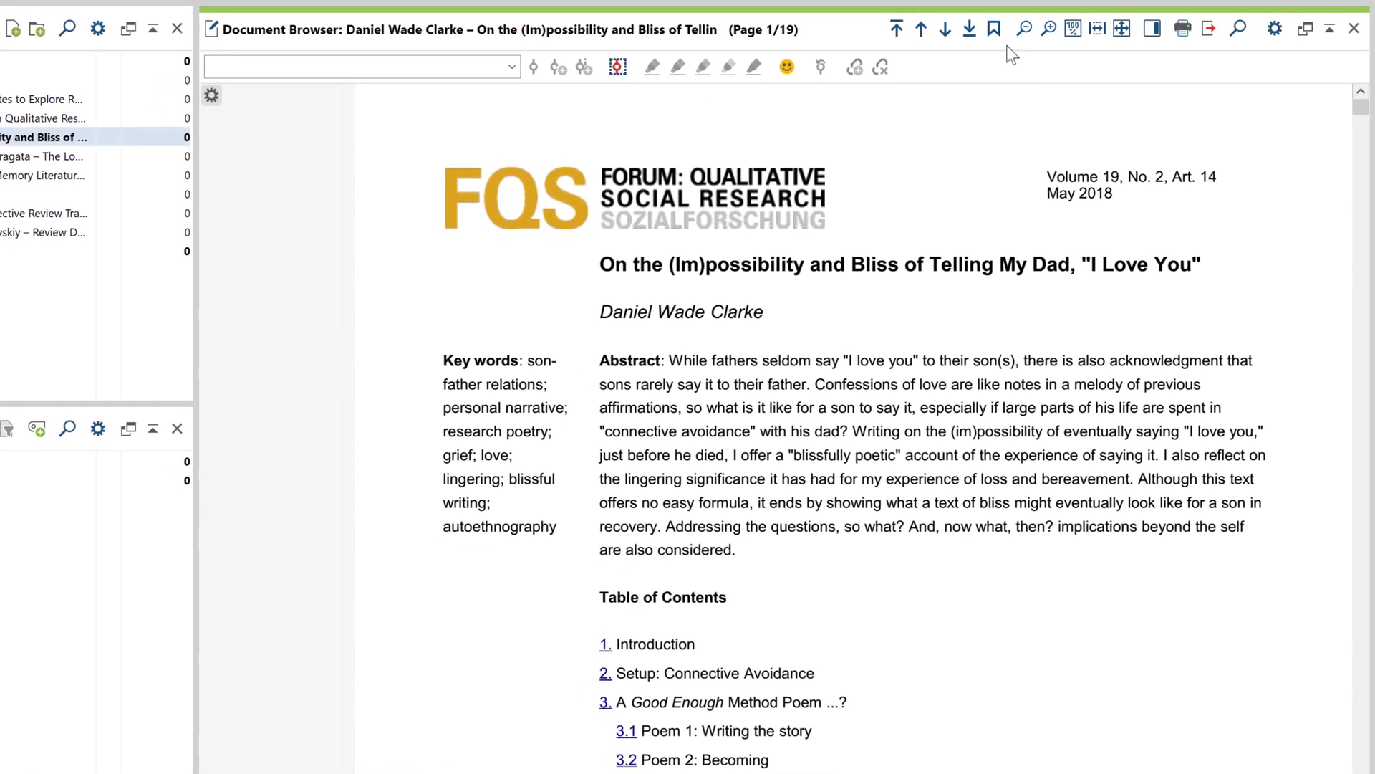
{"action": "left_click", "coordinate": [994, 29]}
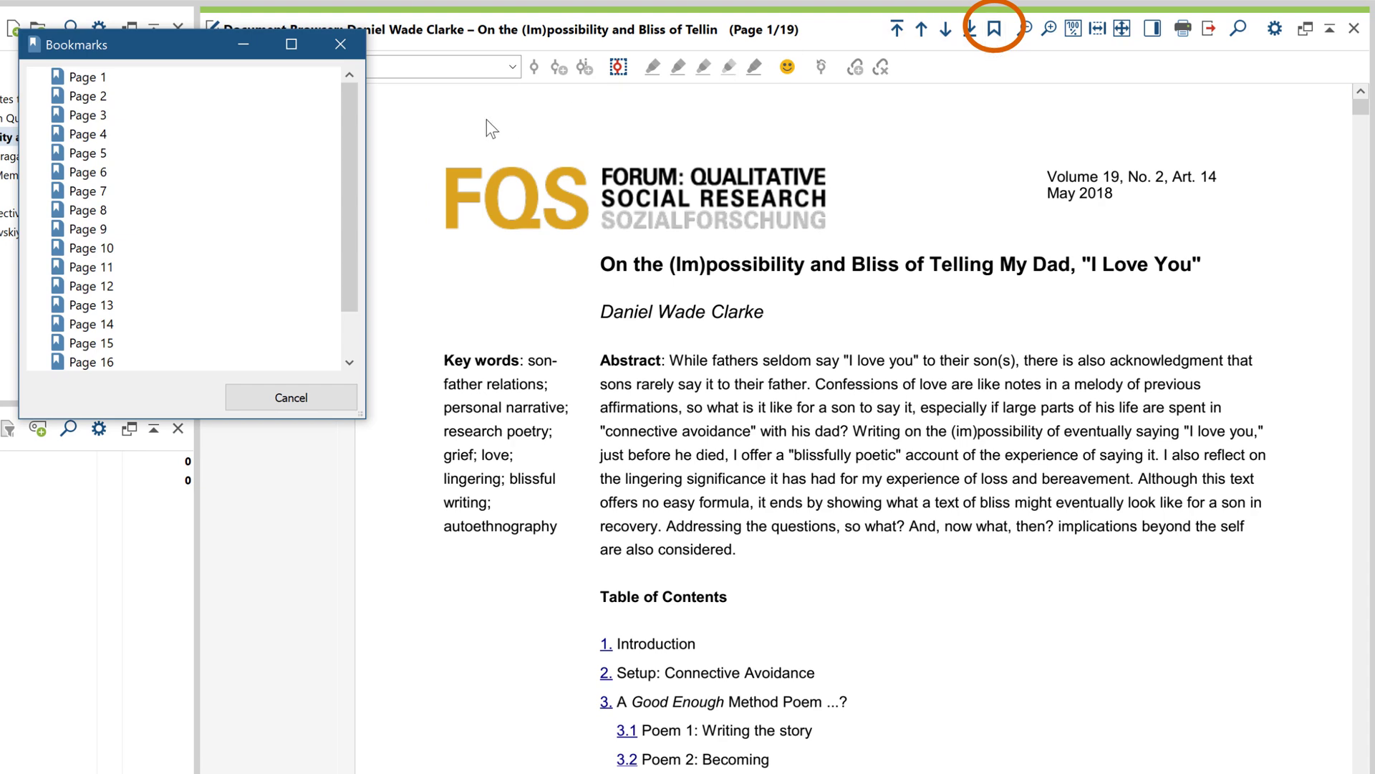
{"action": "left_click", "coordinate": [161, 116]}
{"action": "left_click", "coordinate": [255, 153]}
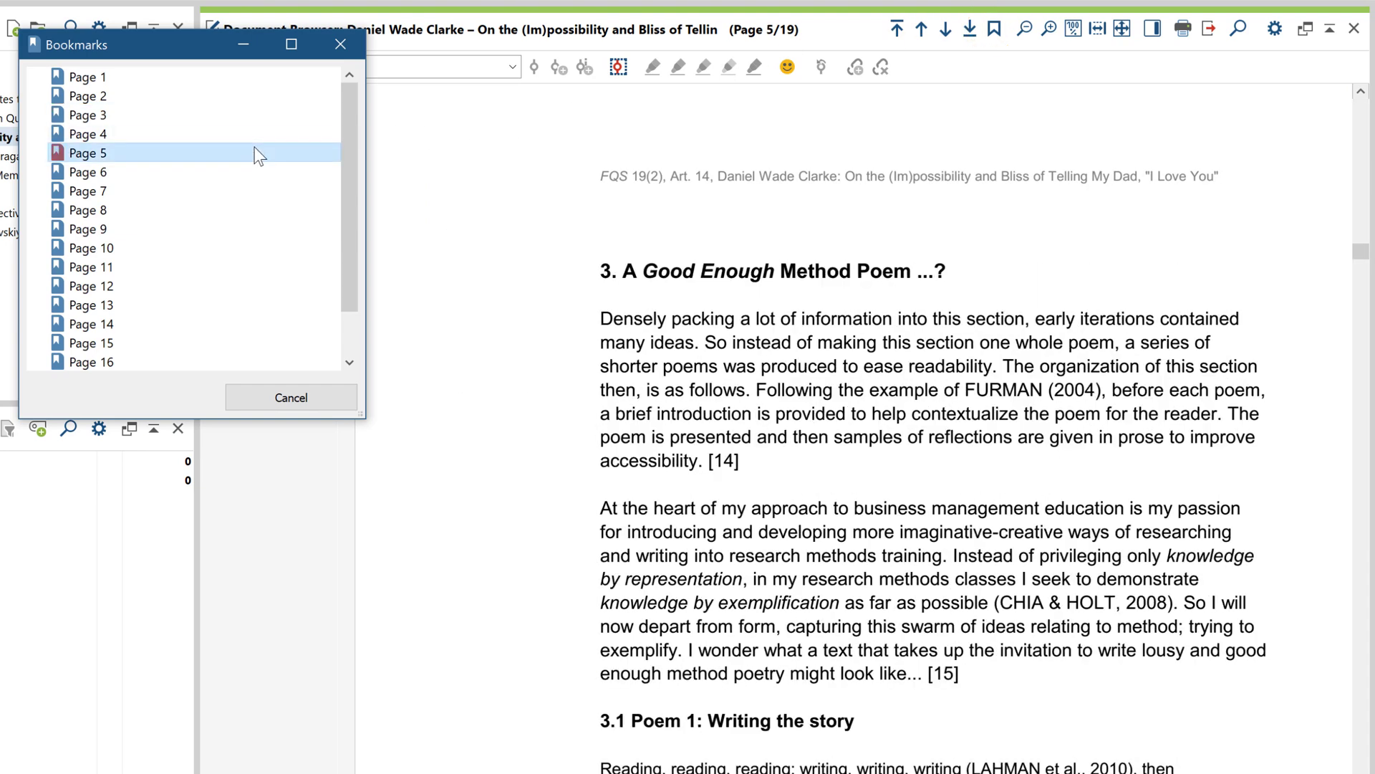
{"action": "left_click", "coordinate": [181, 78]}
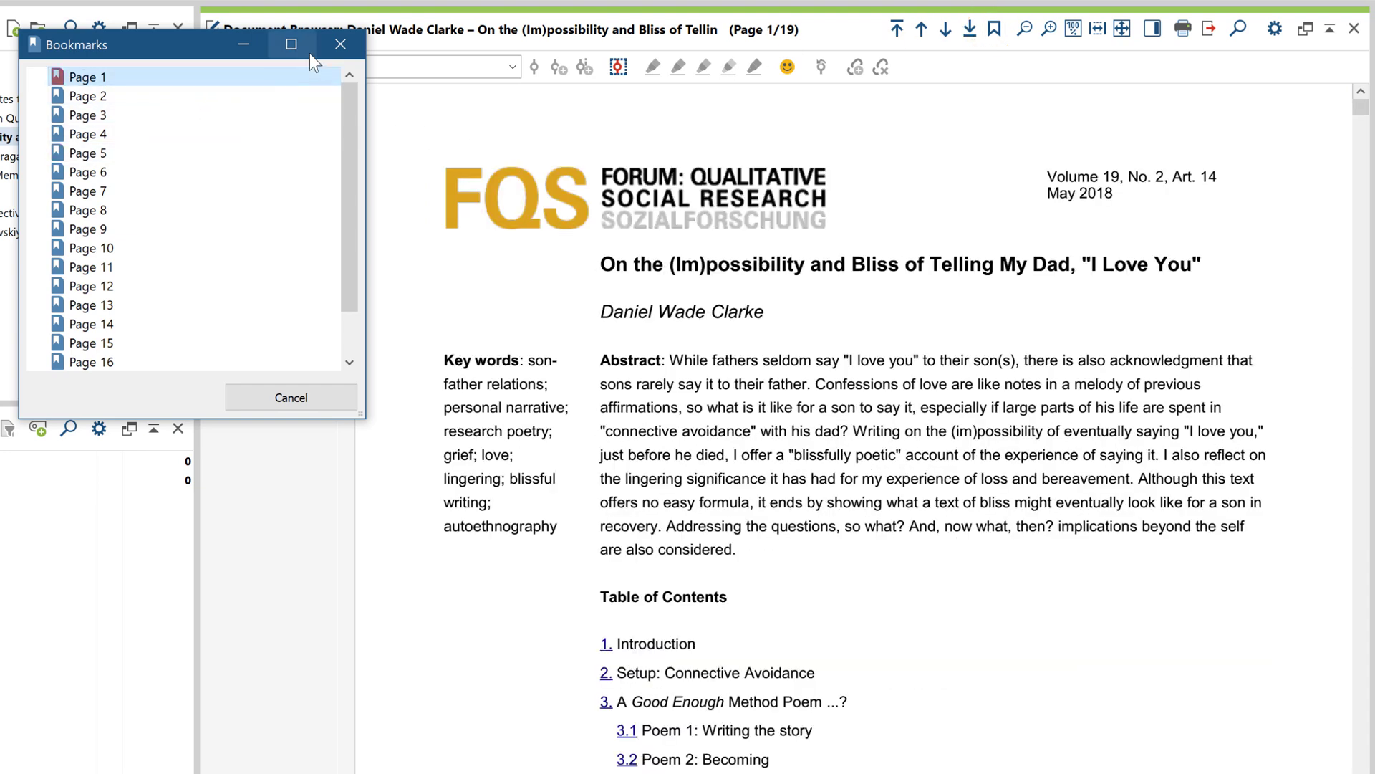
{"action": "left_click", "coordinate": [339, 46]}
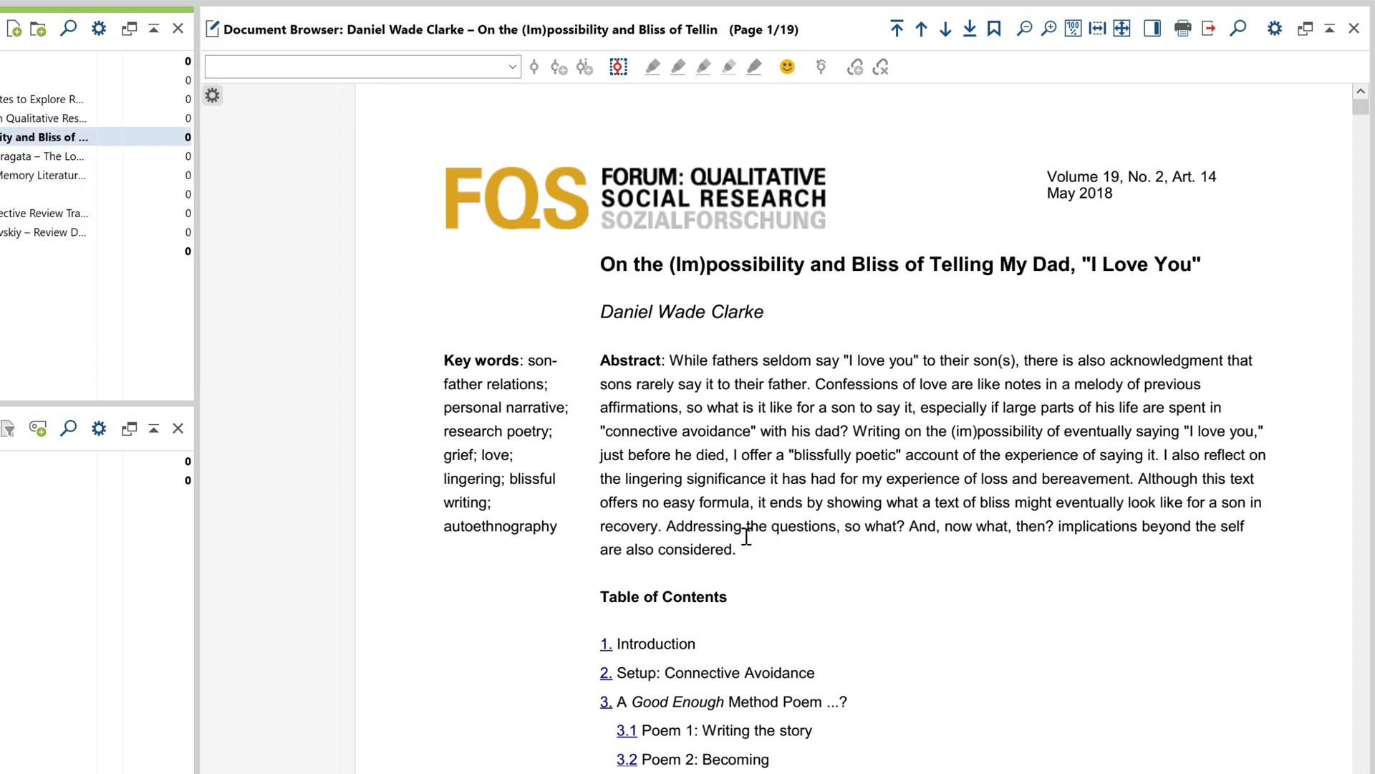
- Code the abstract paragraph with a new code named Abstract
{"action": "left_click_drag", "start_coordinate": [737, 550], "coordinate": [599, 355]}
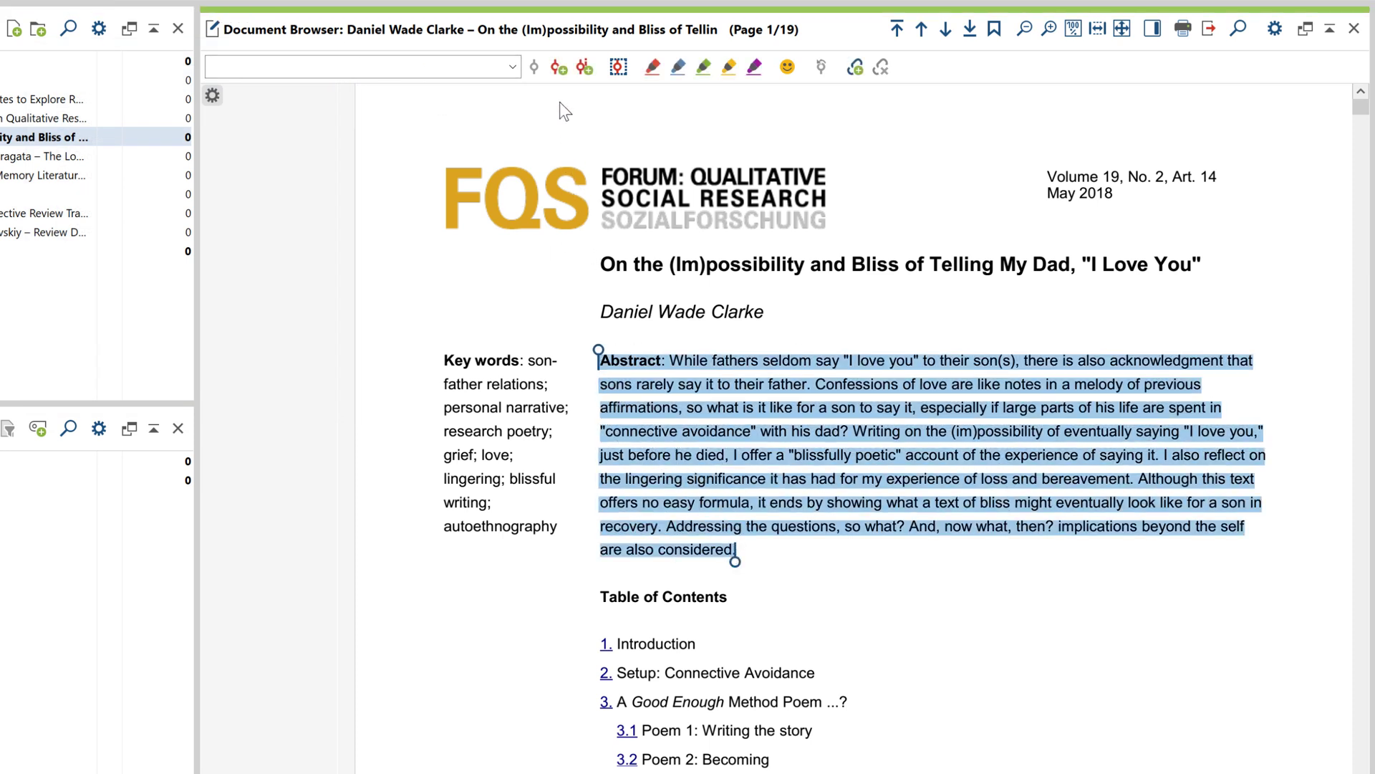
{"action": "left_click", "coordinate": [556, 71]}
{"action": "type", "text": "Abstract"}
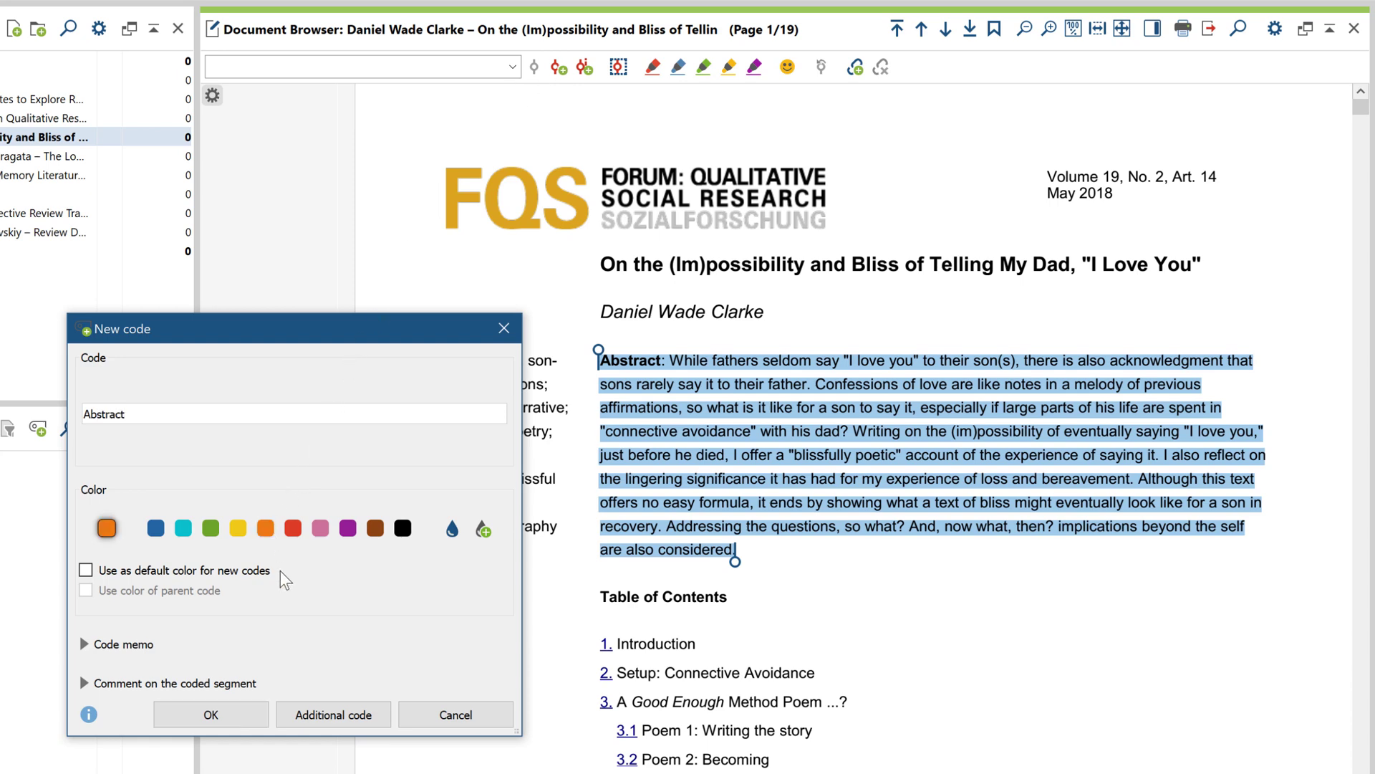
{"action": "left_click", "coordinate": [226, 717]}
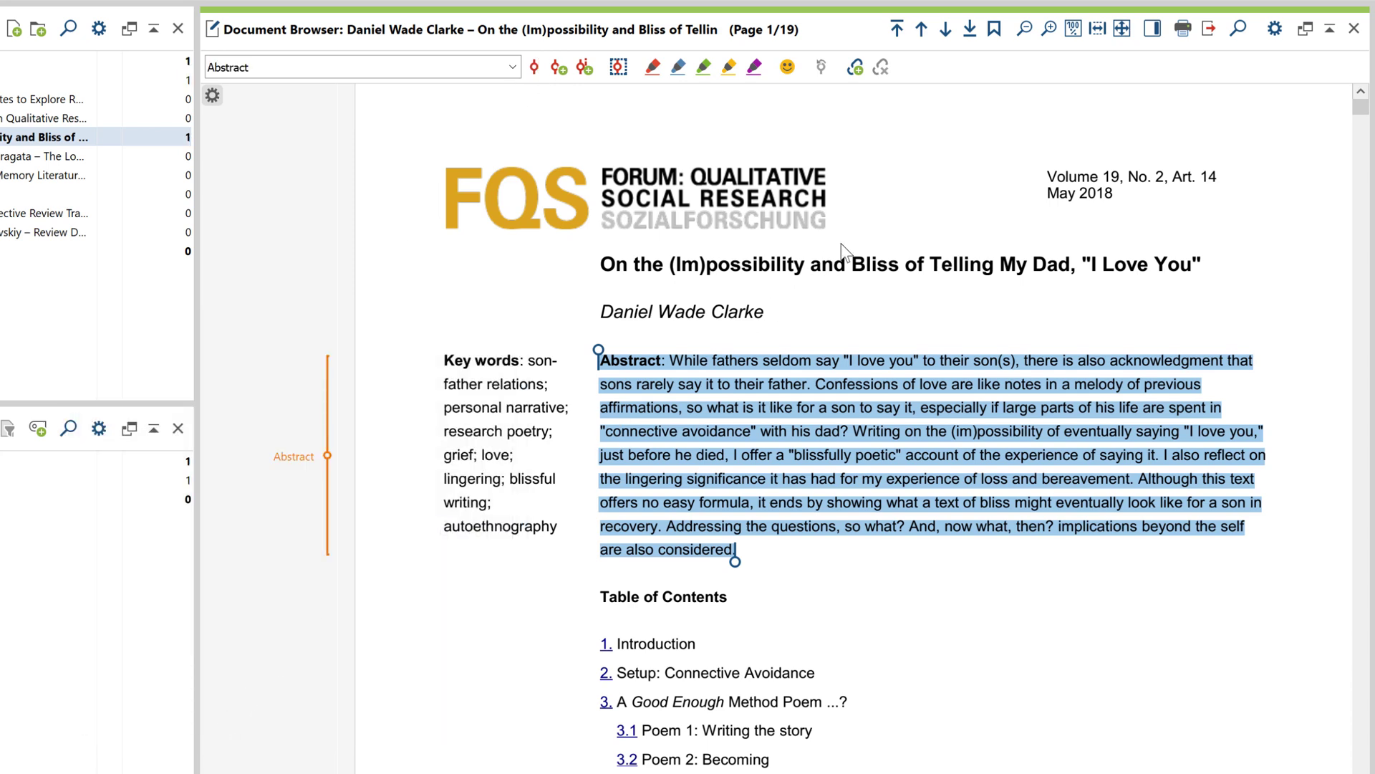
- Code the framed FQS logo image with a new code named Logo
{"action": "left_click_drag", "start_coordinate": [844, 151], "coordinate": [430, 242]}
{"action": "left_click", "coordinate": [558, 68]}
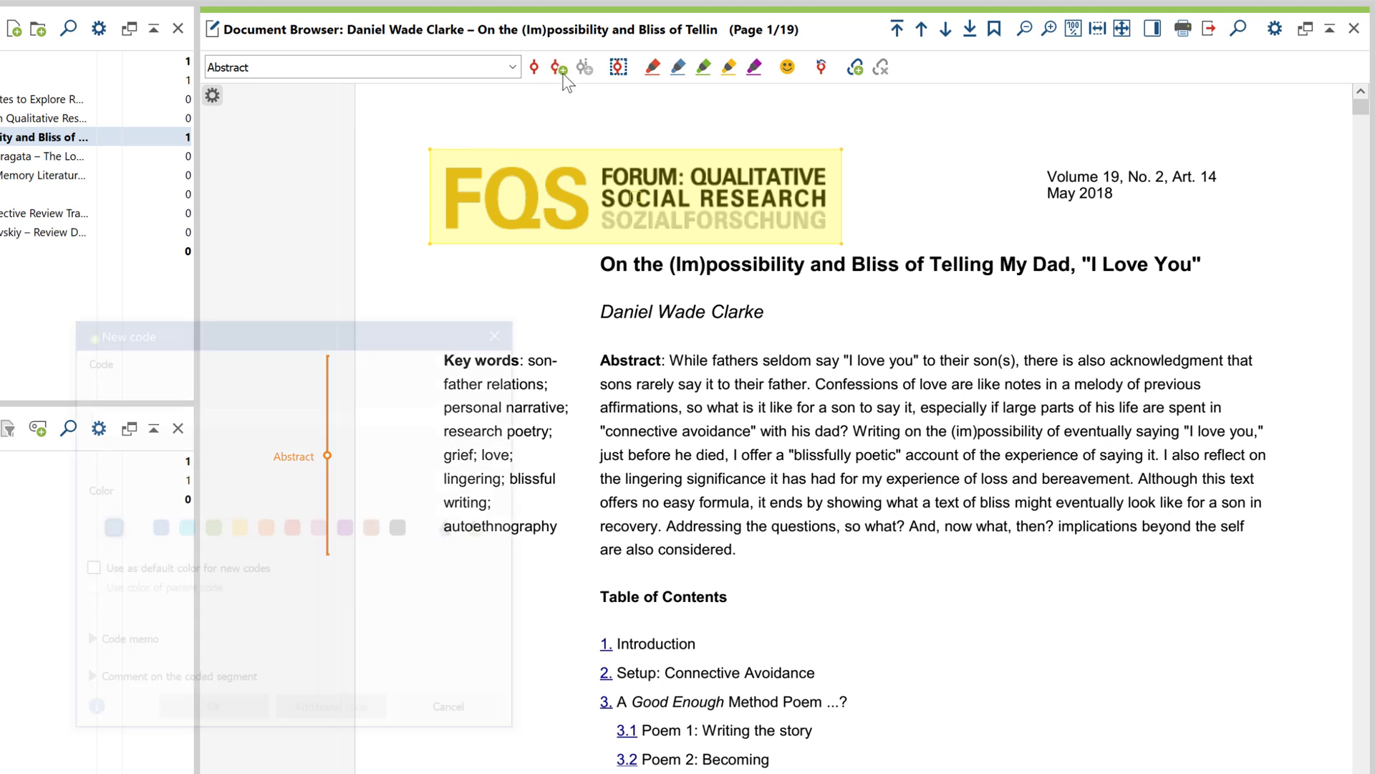
{"action": "type", "text": "Logo"}
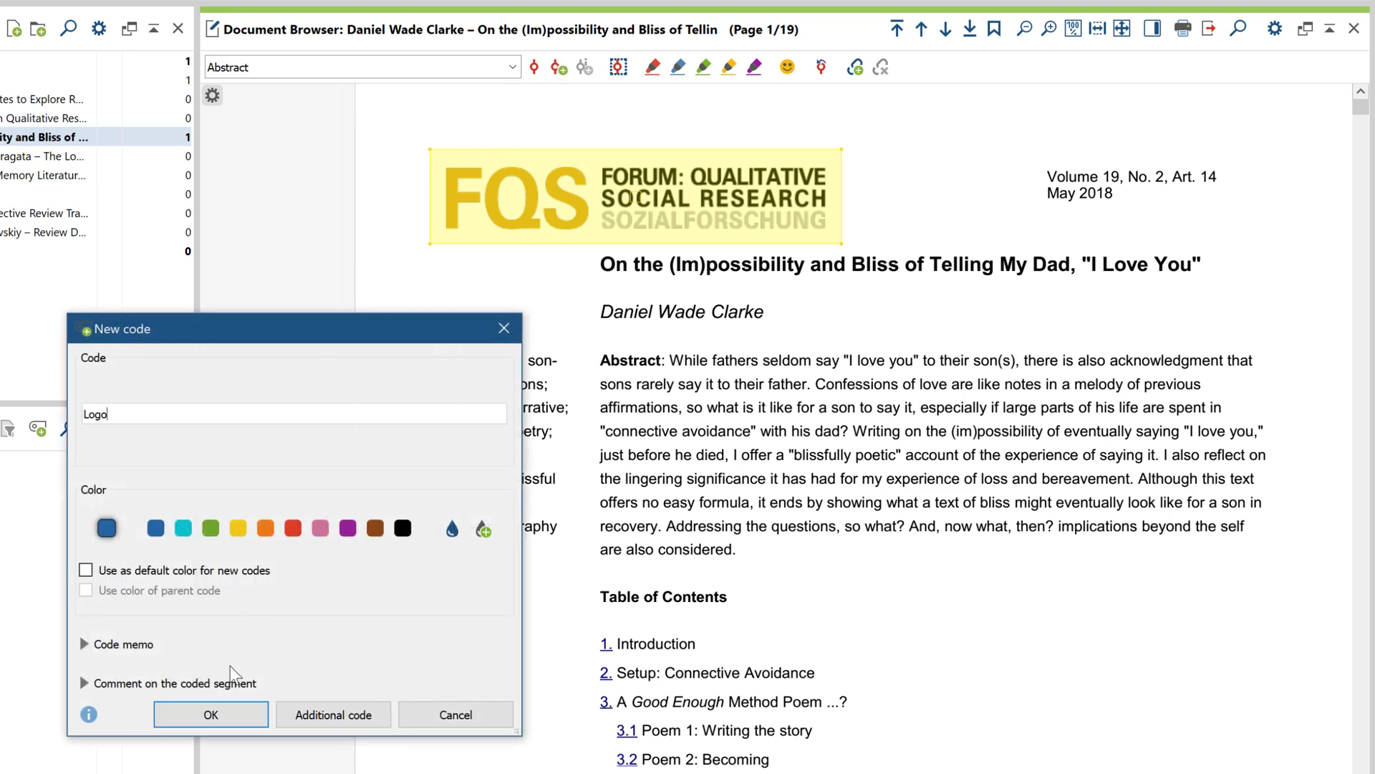
{"action": "left_click", "coordinate": [231, 710]}
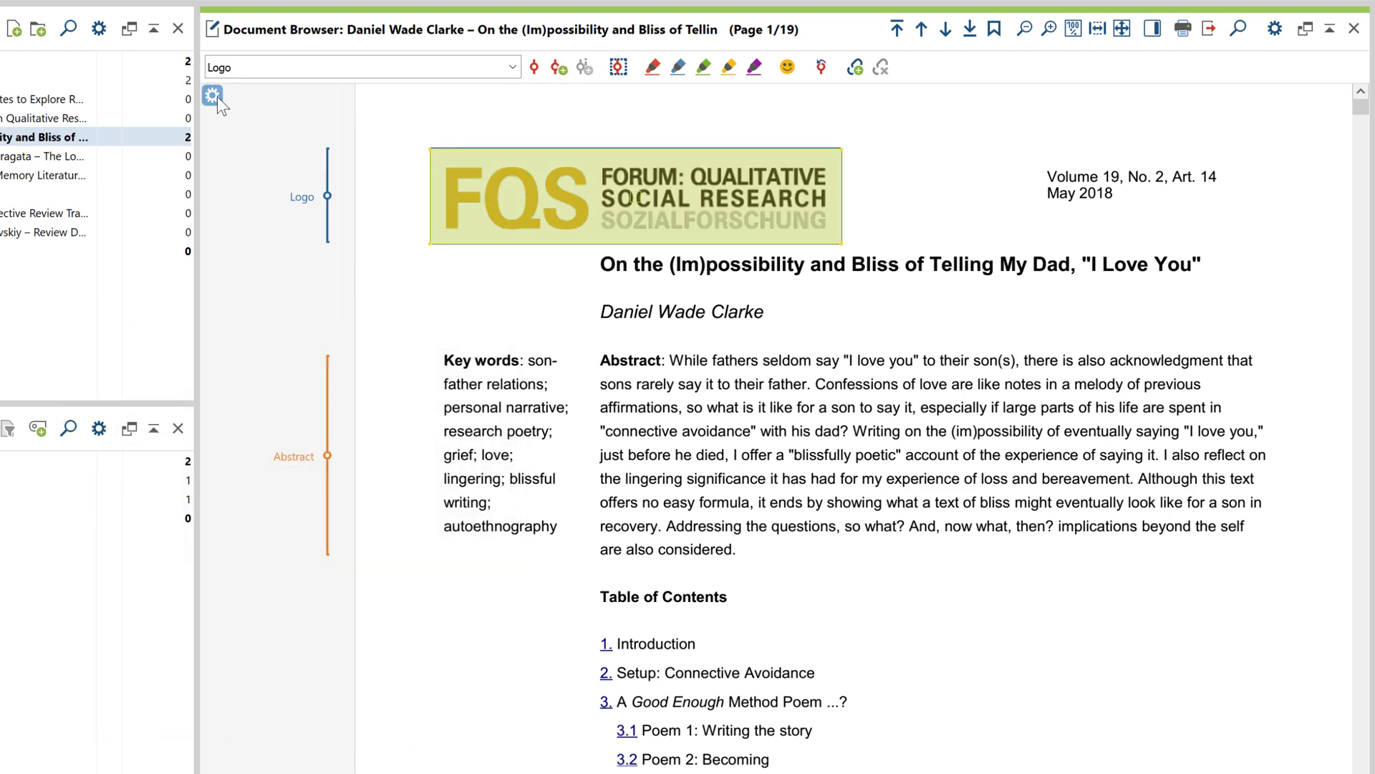
- Enable colour-coded display of coded text in the browser settings
{"action": "left_click", "coordinate": [214, 96]}
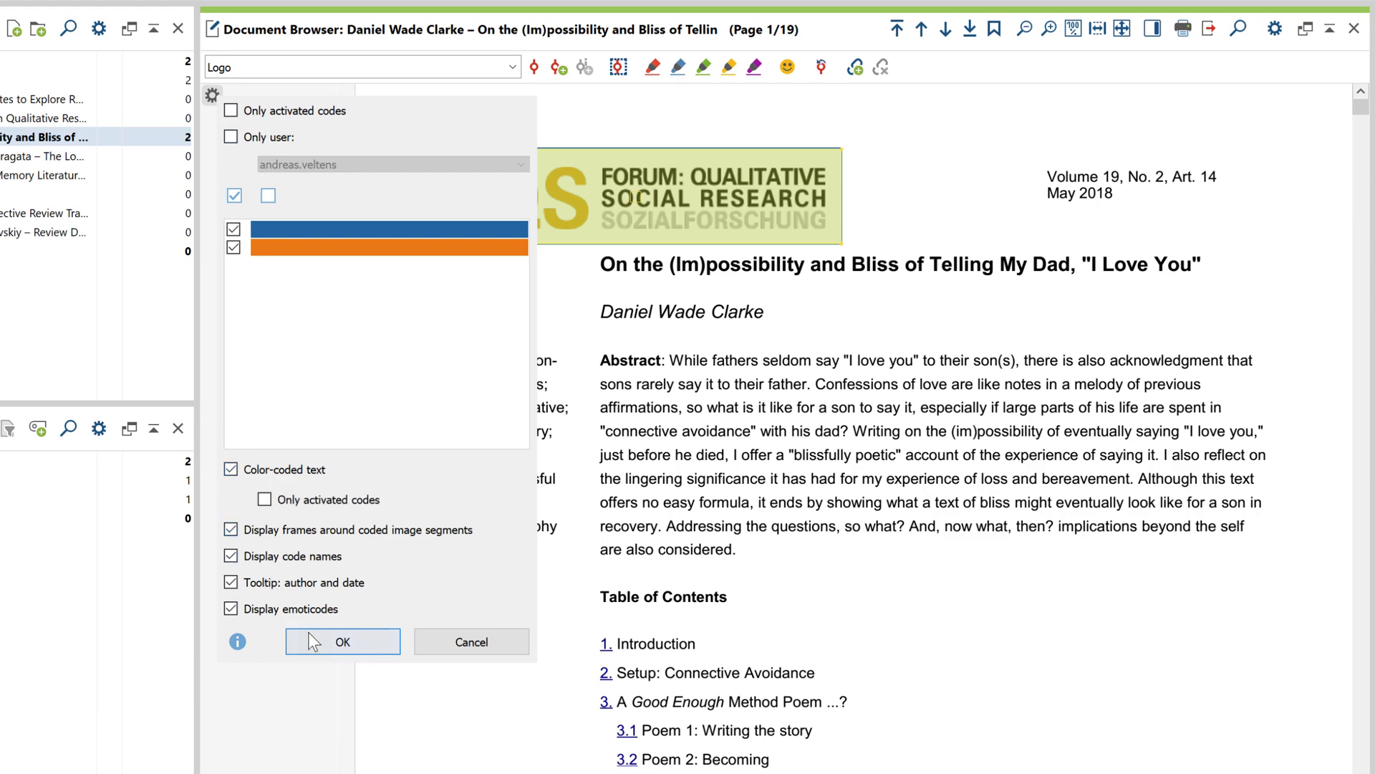
{"action": "left_click", "coordinate": [343, 642]}
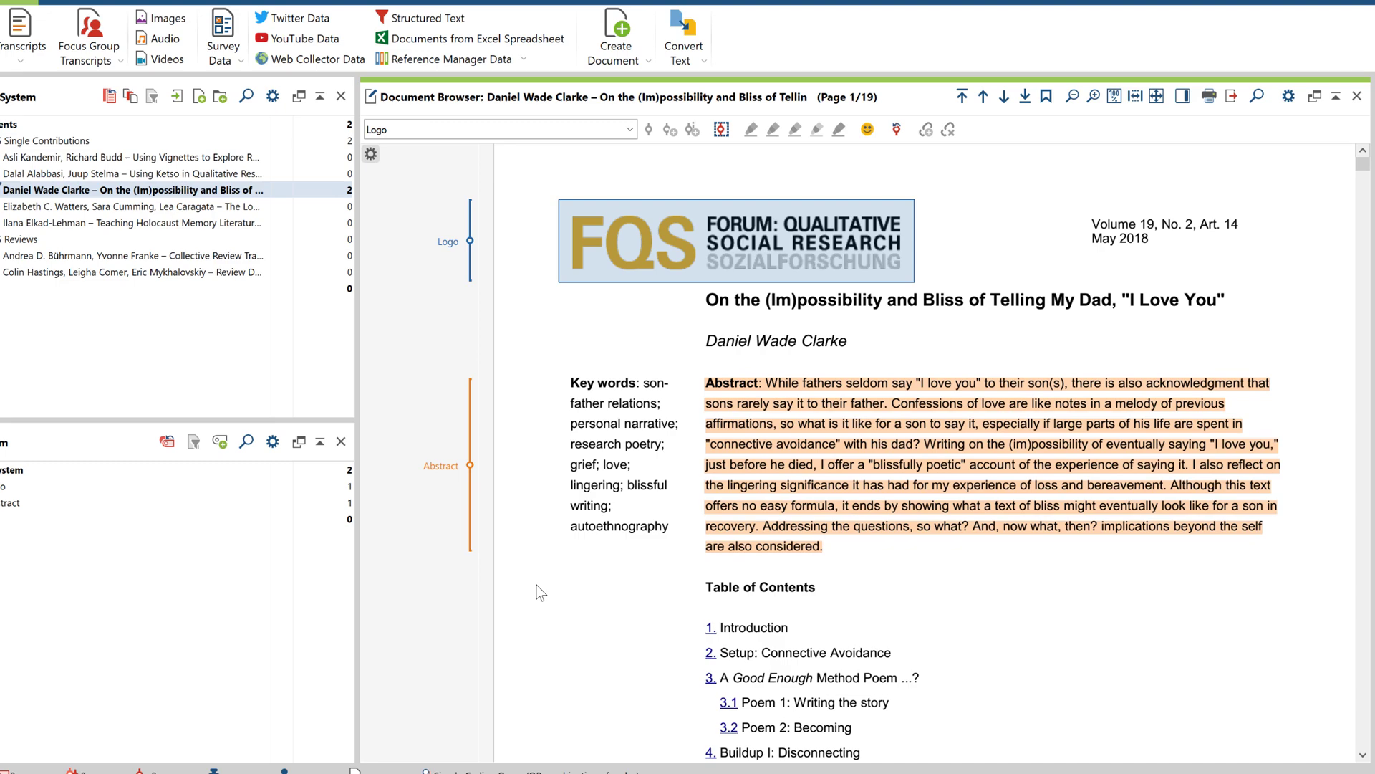
- Show Retrieved Segments with the Clarke article and all codes activated
{"action": "left_click", "coordinate": [28, 18]}
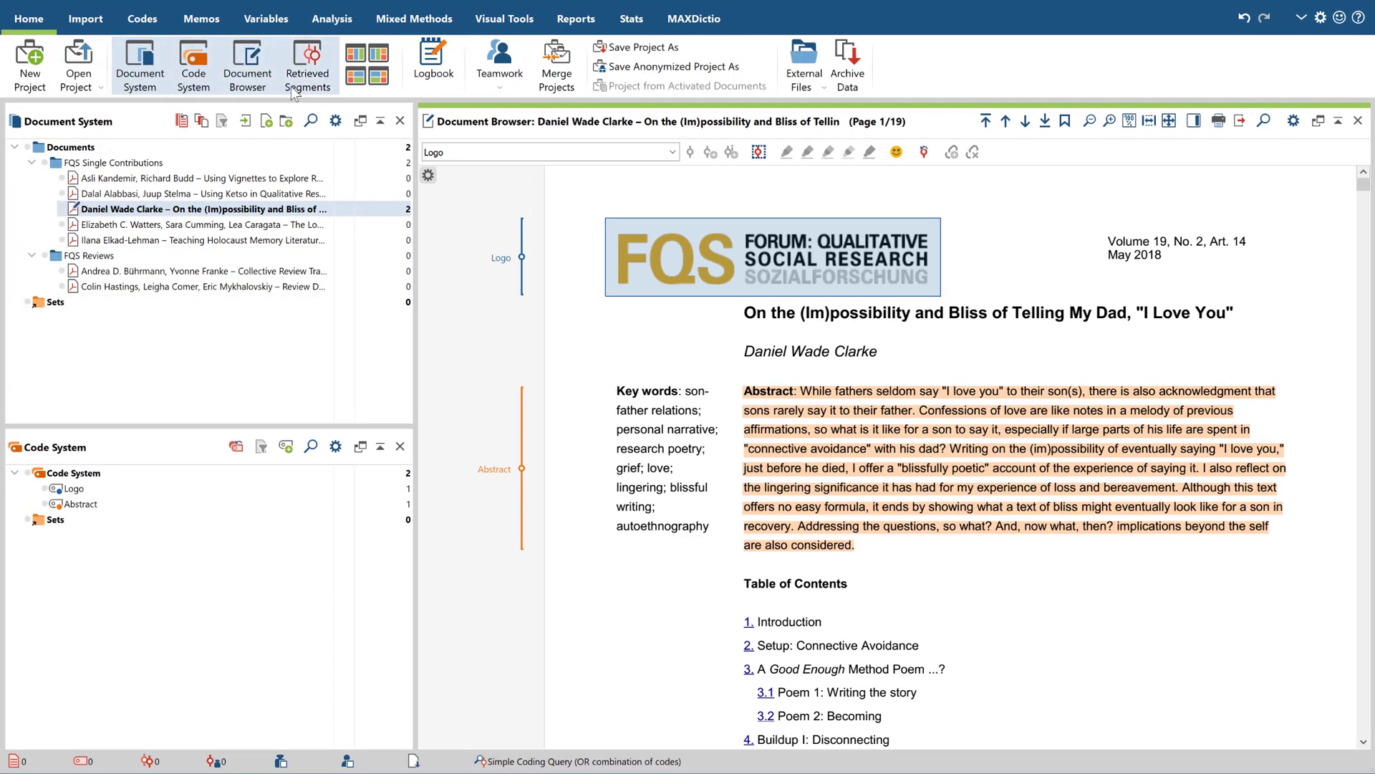
{"action": "left_click", "coordinate": [307, 67]}
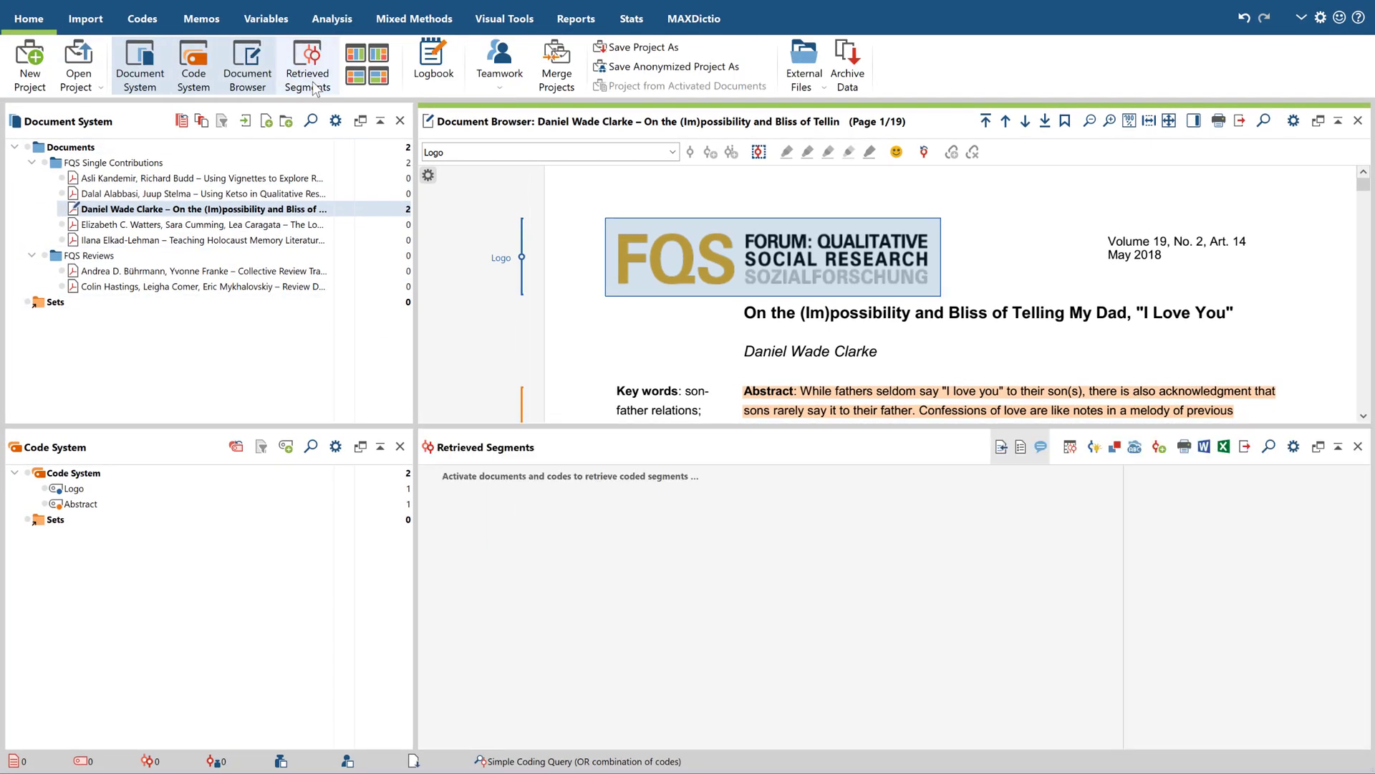
{"action": "left_click", "coordinate": [62, 208]}
{"action": "left_click", "coordinate": [37, 473]}
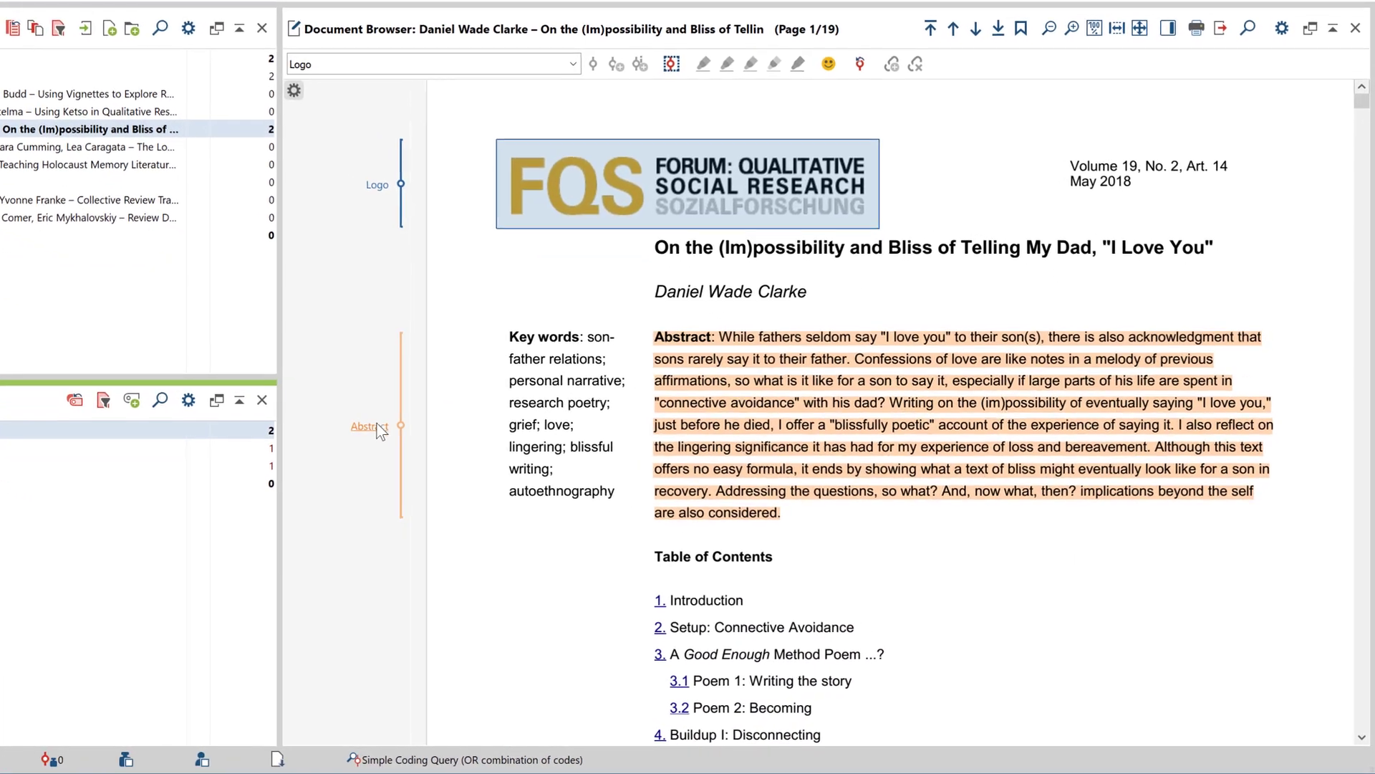
- Select the Abstract segment and bring up its context actions
{"action": "left_click", "coordinate": [412, 431]}
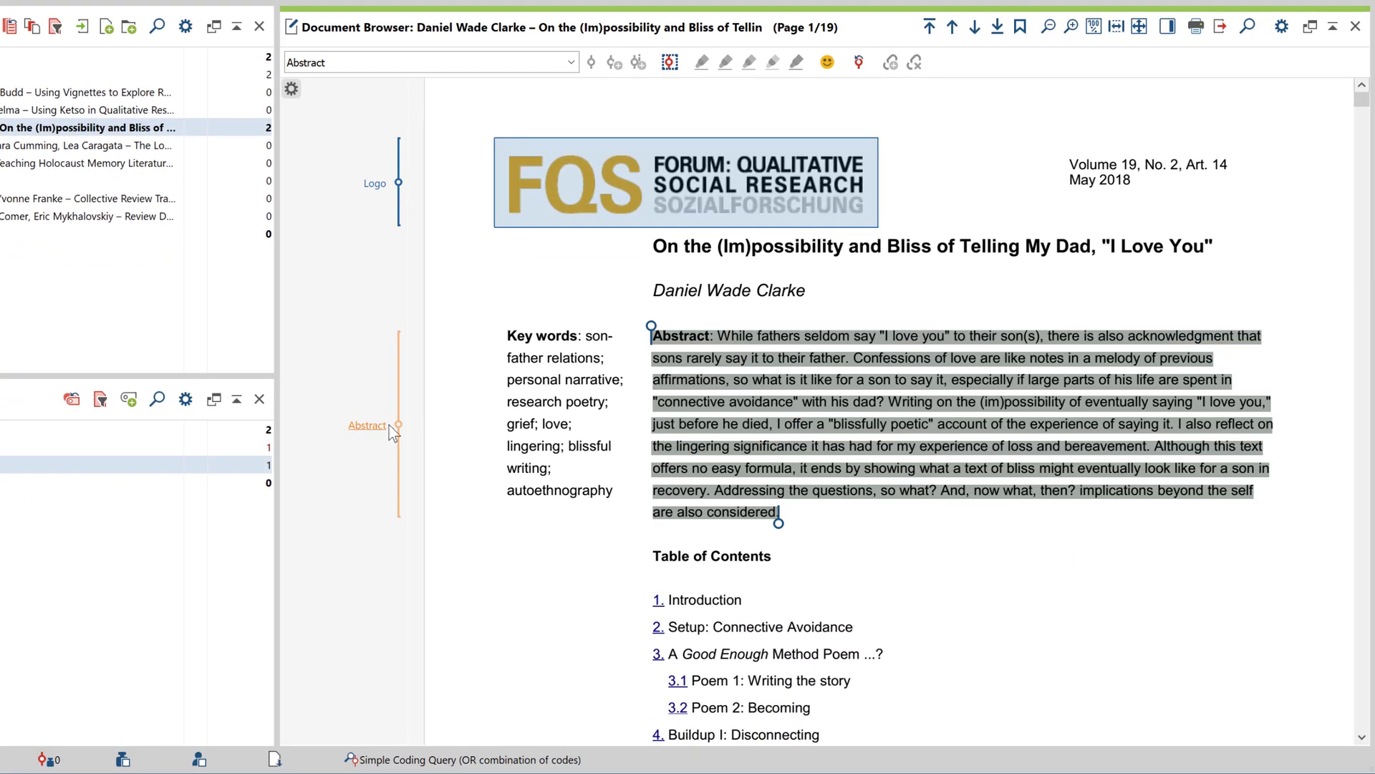
{"action": "right_click", "coordinate": [684, 408]}
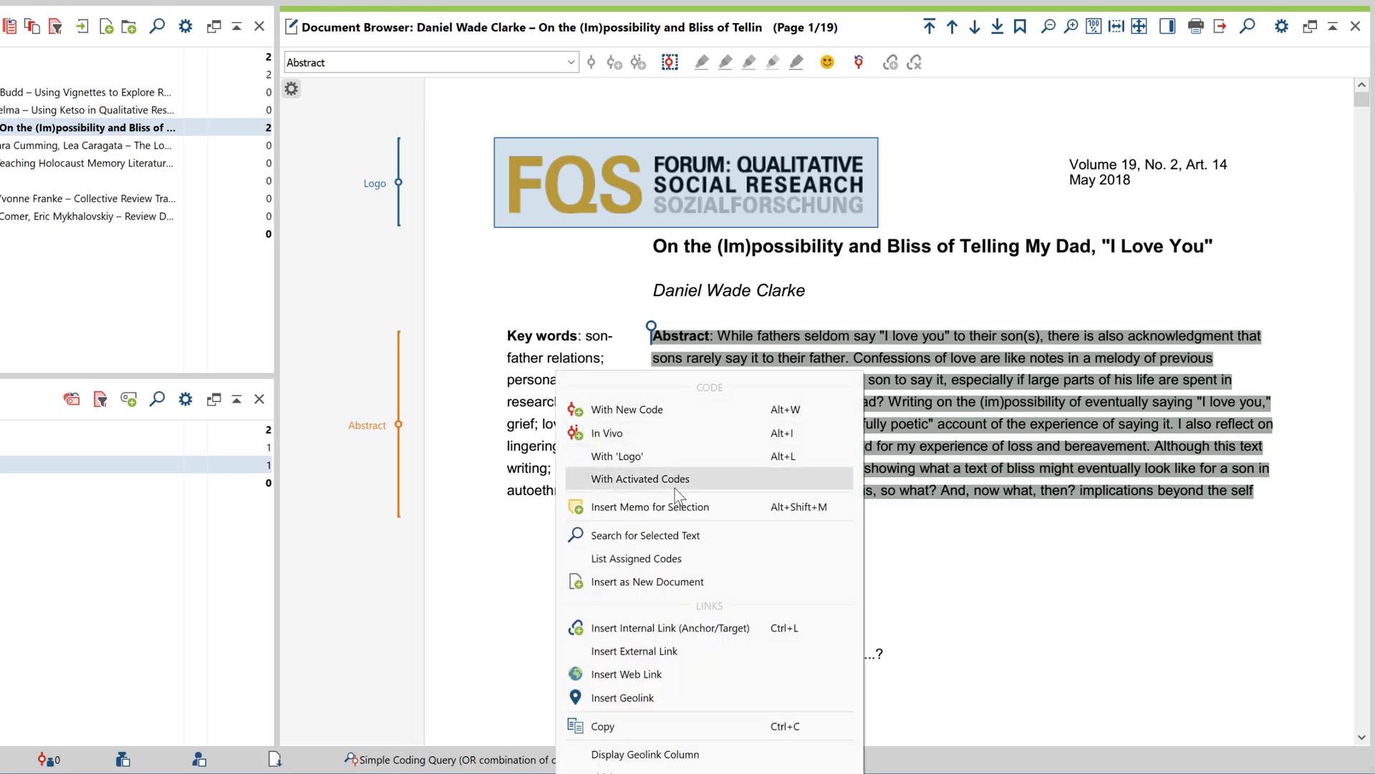
- Write the memo note 'At first glance: sounds promising!' and close the memo
{"action": "left_click", "coordinate": [673, 511]}
{"action": "type", "text": "At first "}
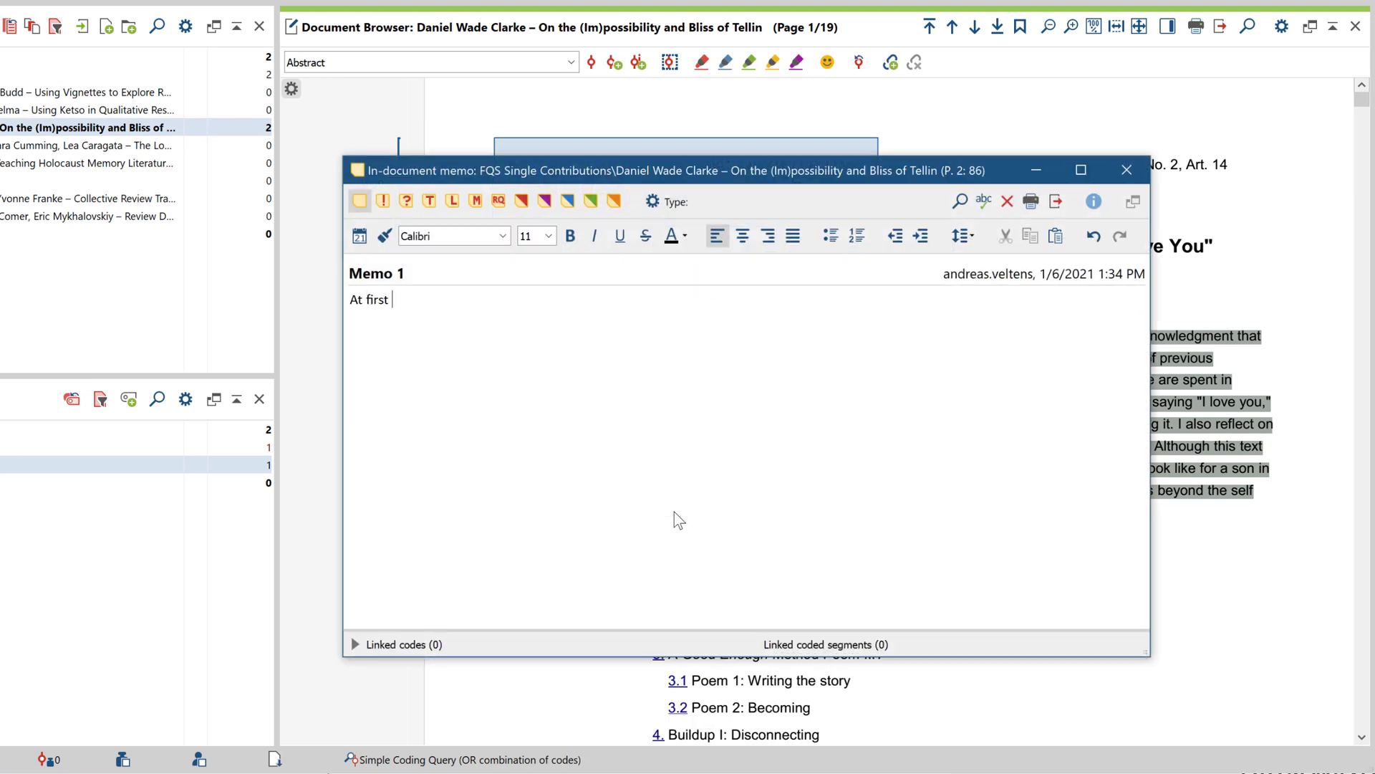
{"action": "type", "text": "glance: sounds promising!"}
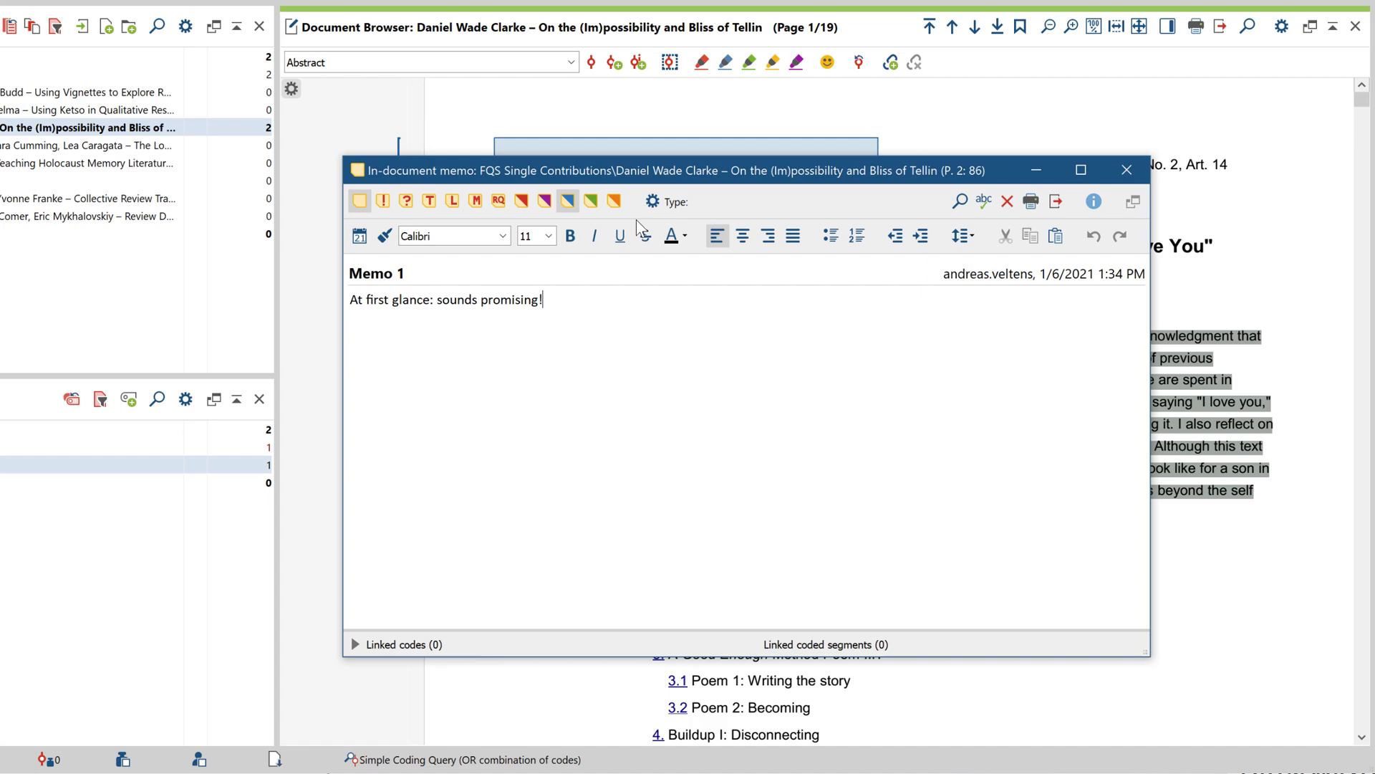
{"action": "left_click", "coordinate": [1127, 171]}
{"action": "scroll", "coordinate": [753, 376], "scroll_direction": "down", "scroll_amount": 2}
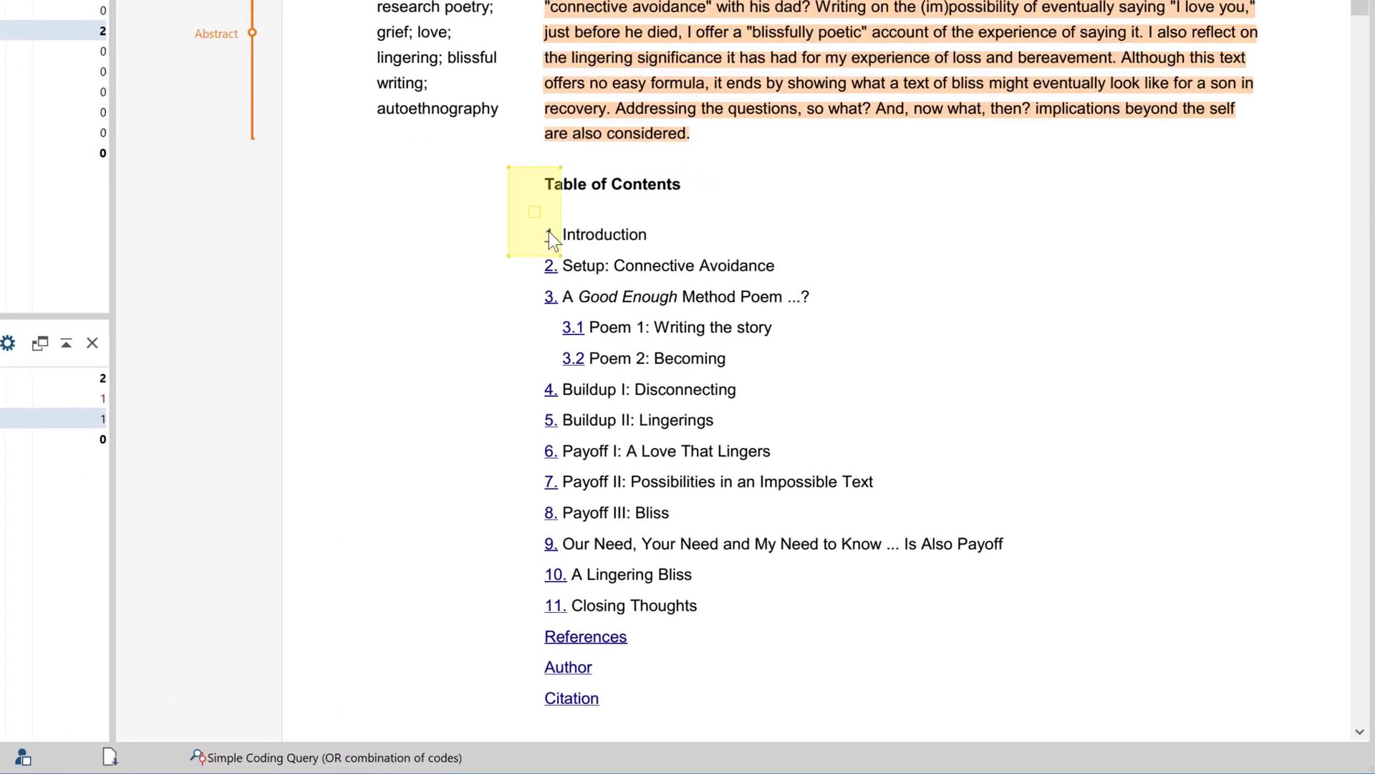
- Paraphrase the marked introduction region as 'biographical introduction'
{"action": "left_click_drag", "start_coordinate": [549, 231], "coordinate": [1022, 619]}
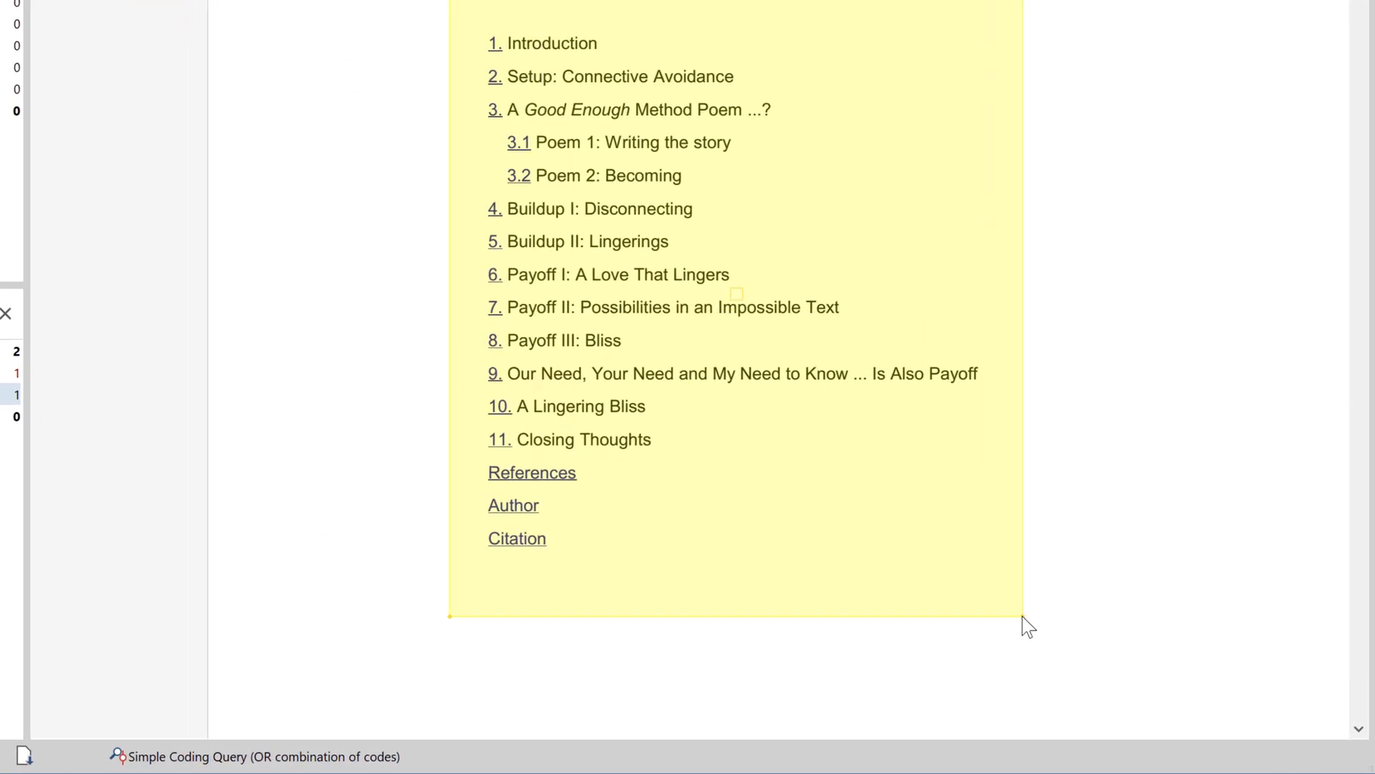
{"action": "right_click", "coordinate": [748, 430]}
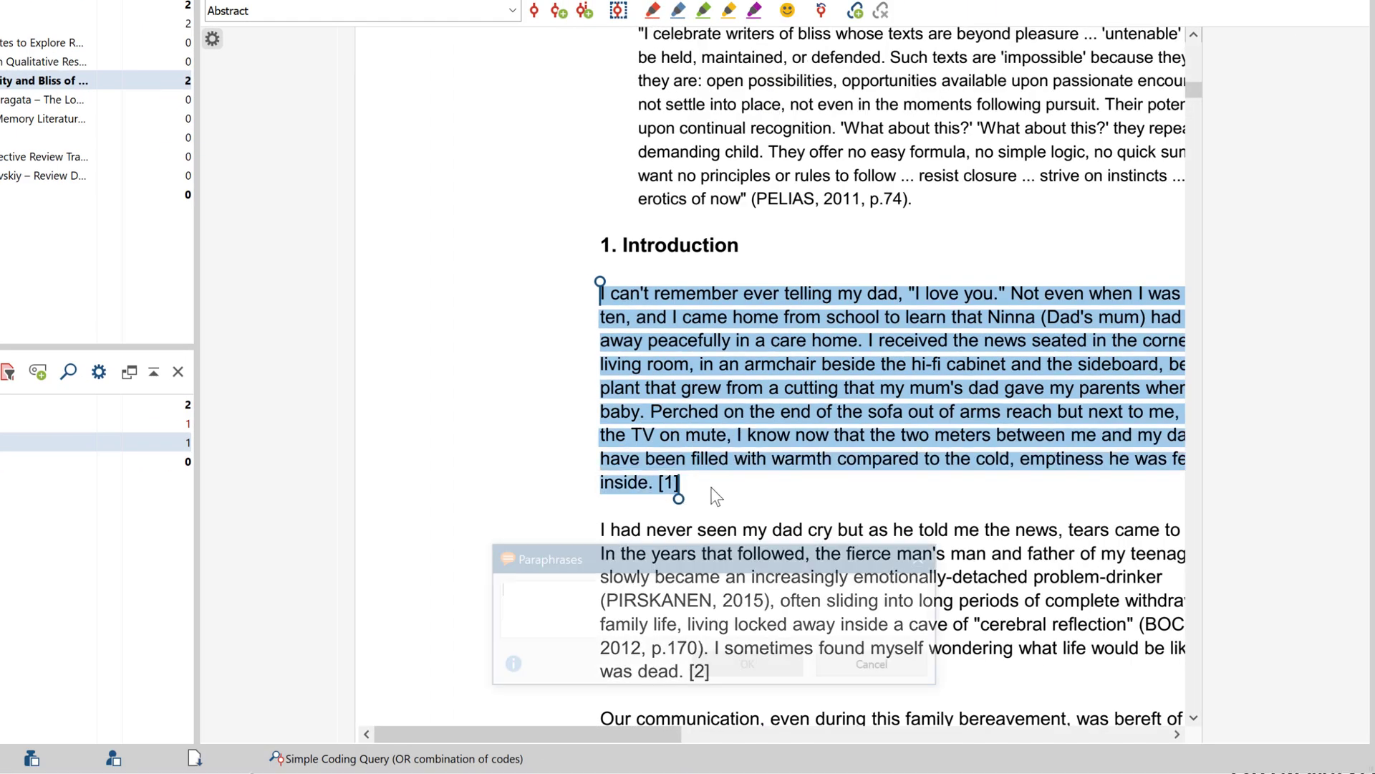
{"action": "type", "text": "biographical introduction"}
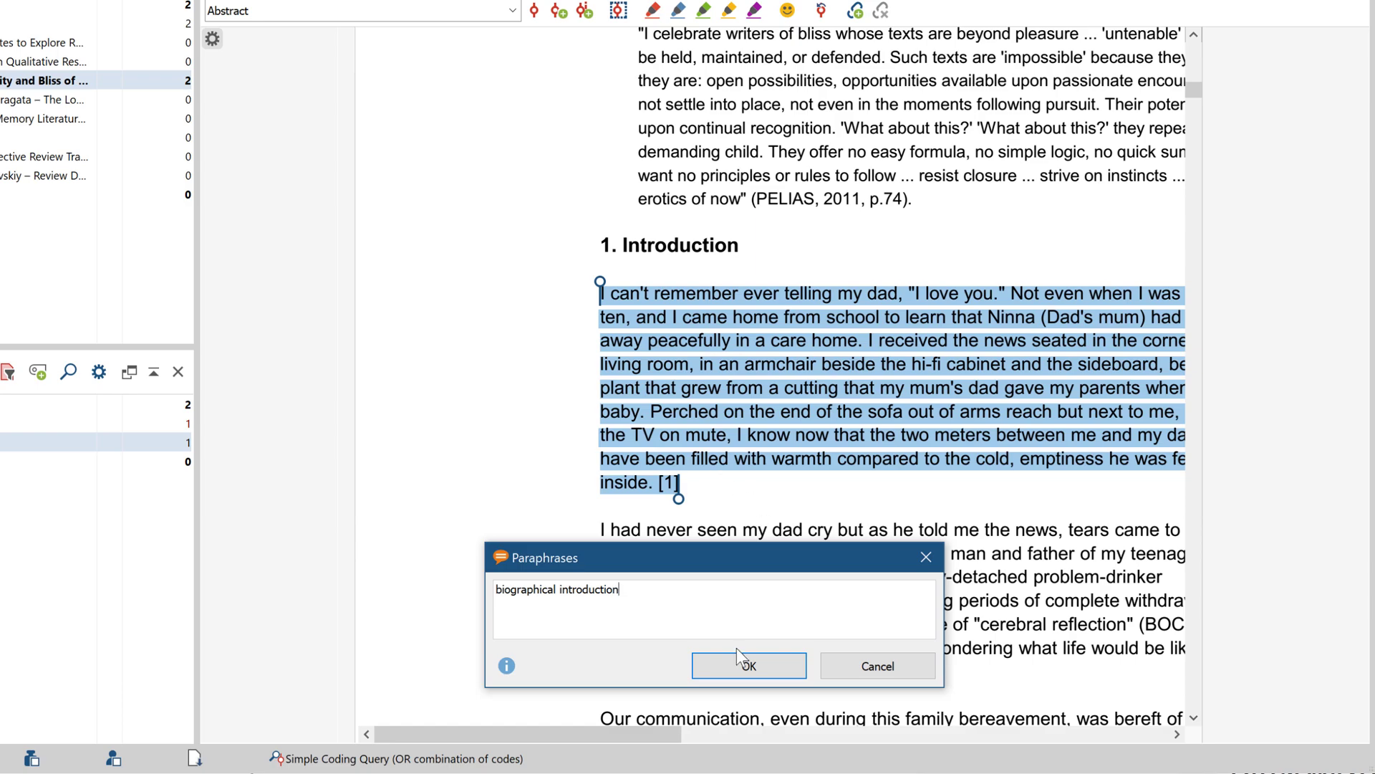
{"action": "left_click", "coordinate": [748, 665]}
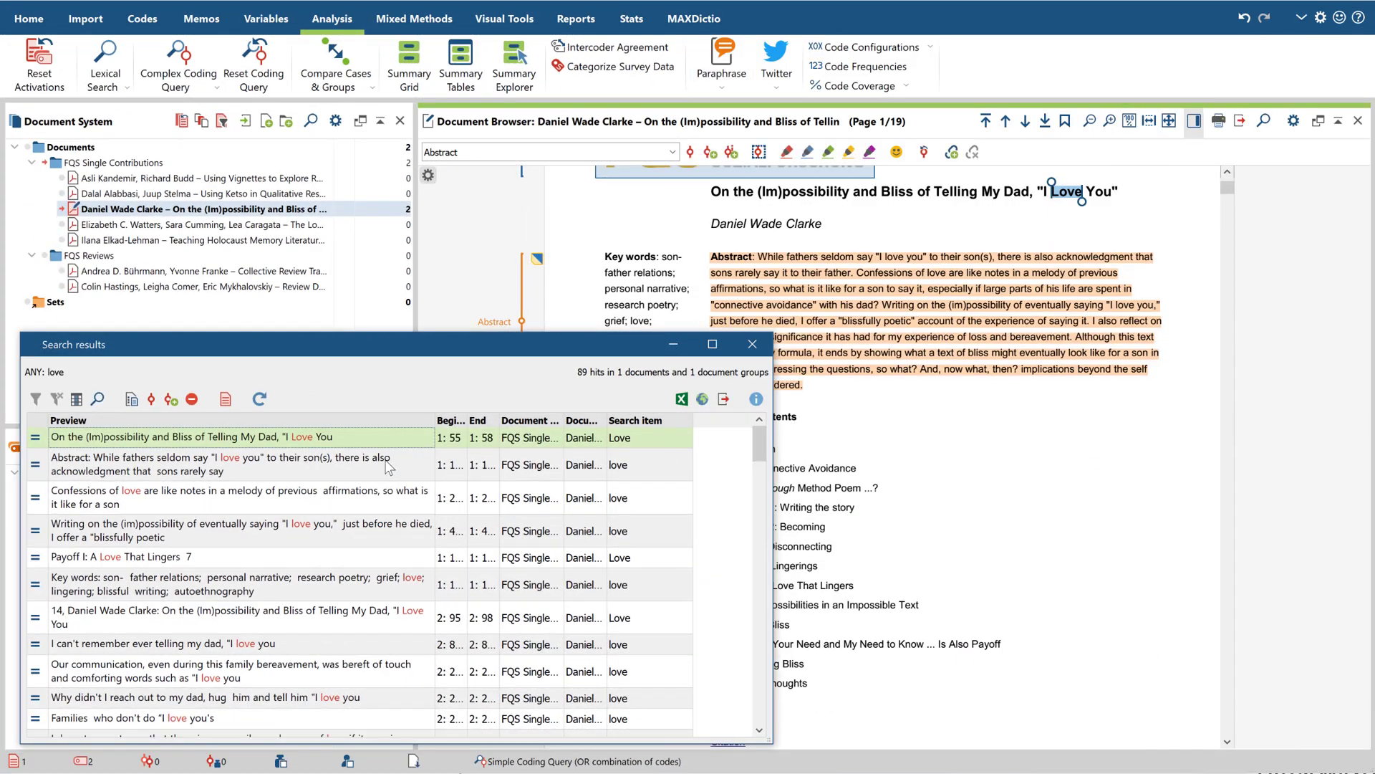
- Browse the 'love' search hits and close the search results
{"action": "left_click", "coordinate": [389, 469]}
{"action": "left_click", "coordinate": [389, 502]}
{"action": "left_click", "coordinate": [363, 622]}
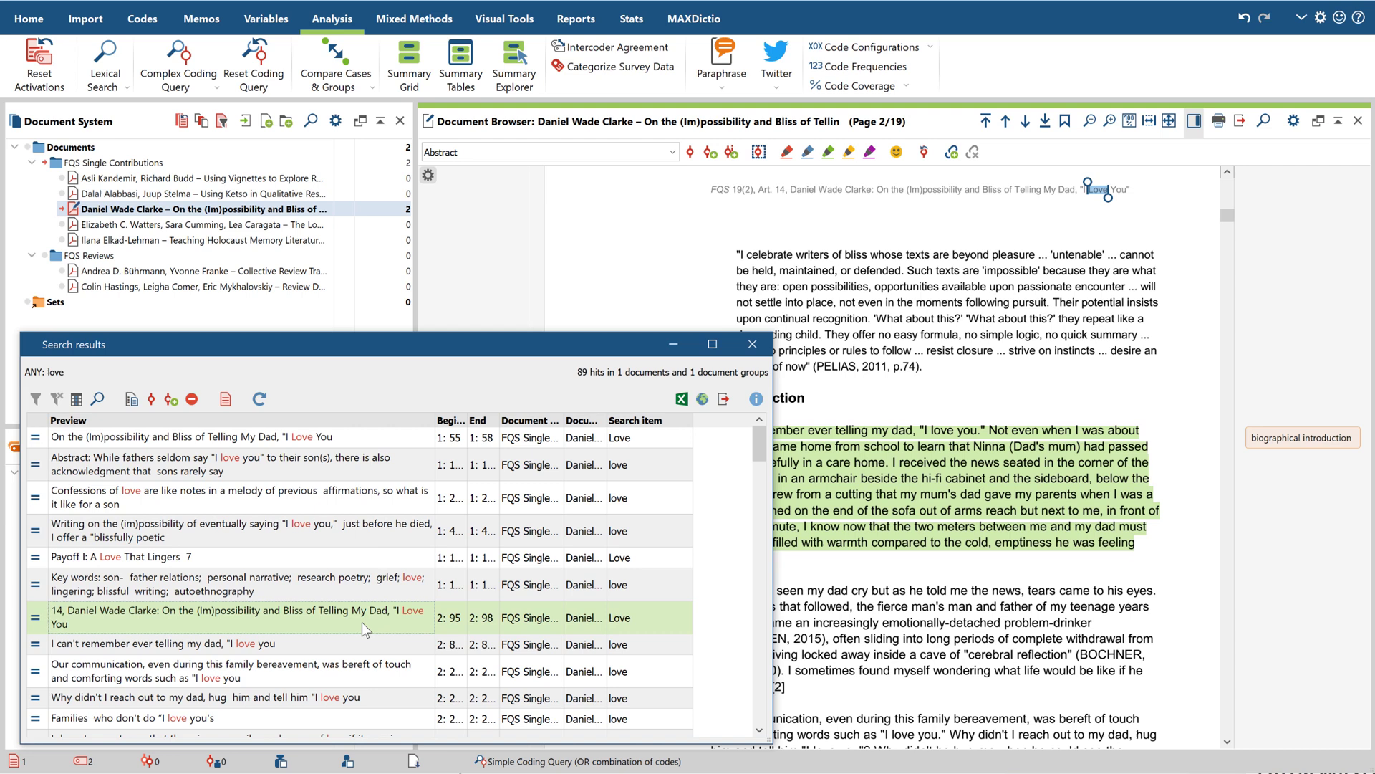
{"action": "left_click", "coordinate": [753, 344]}
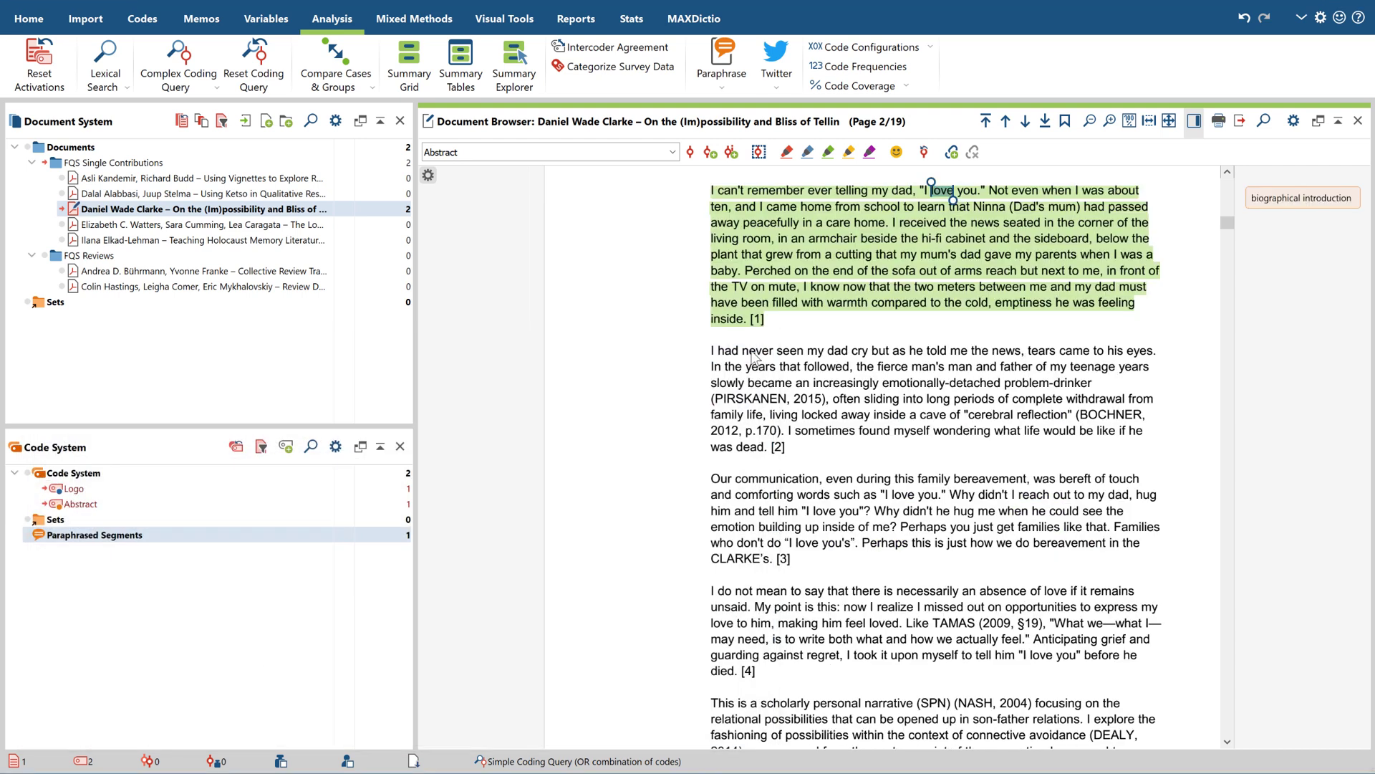
- Create a word cloud for the FQS Single Contributions group
{"action": "right_click", "coordinate": [108, 163]}
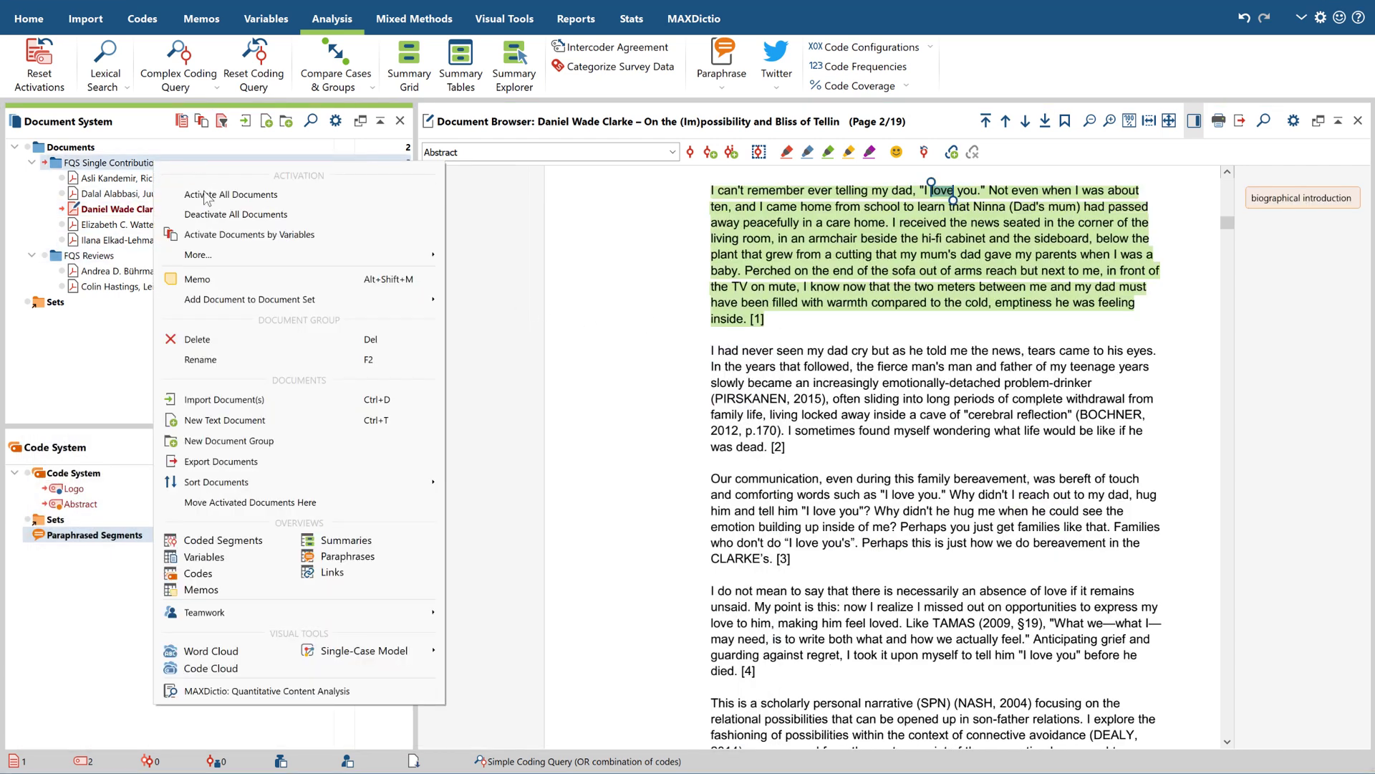
{"action": "left_click", "coordinate": [210, 651]}
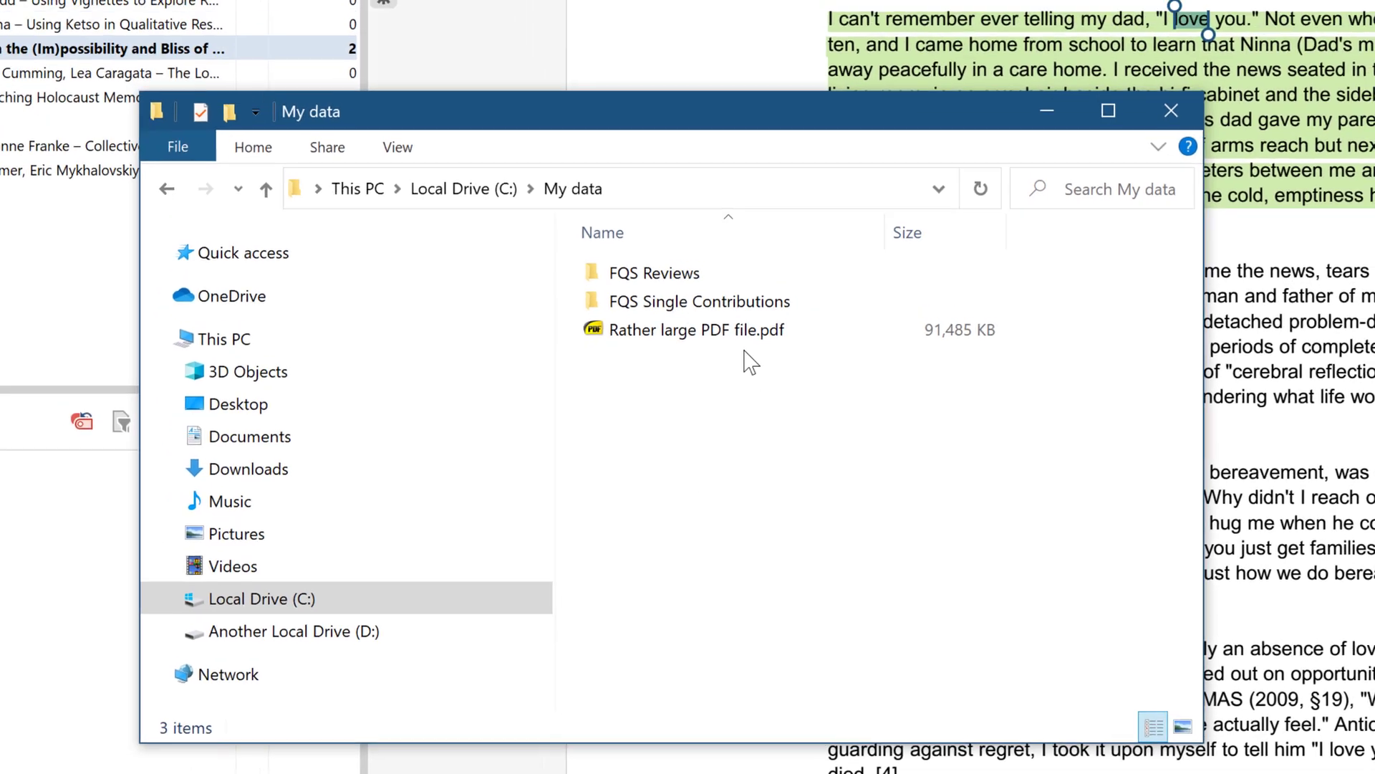
- Import Rather large PDF file into Documents, keeping it as an external link
{"action": "left_click_drag", "start_coordinate": [709, 330], "coordinate": [452, 261]}
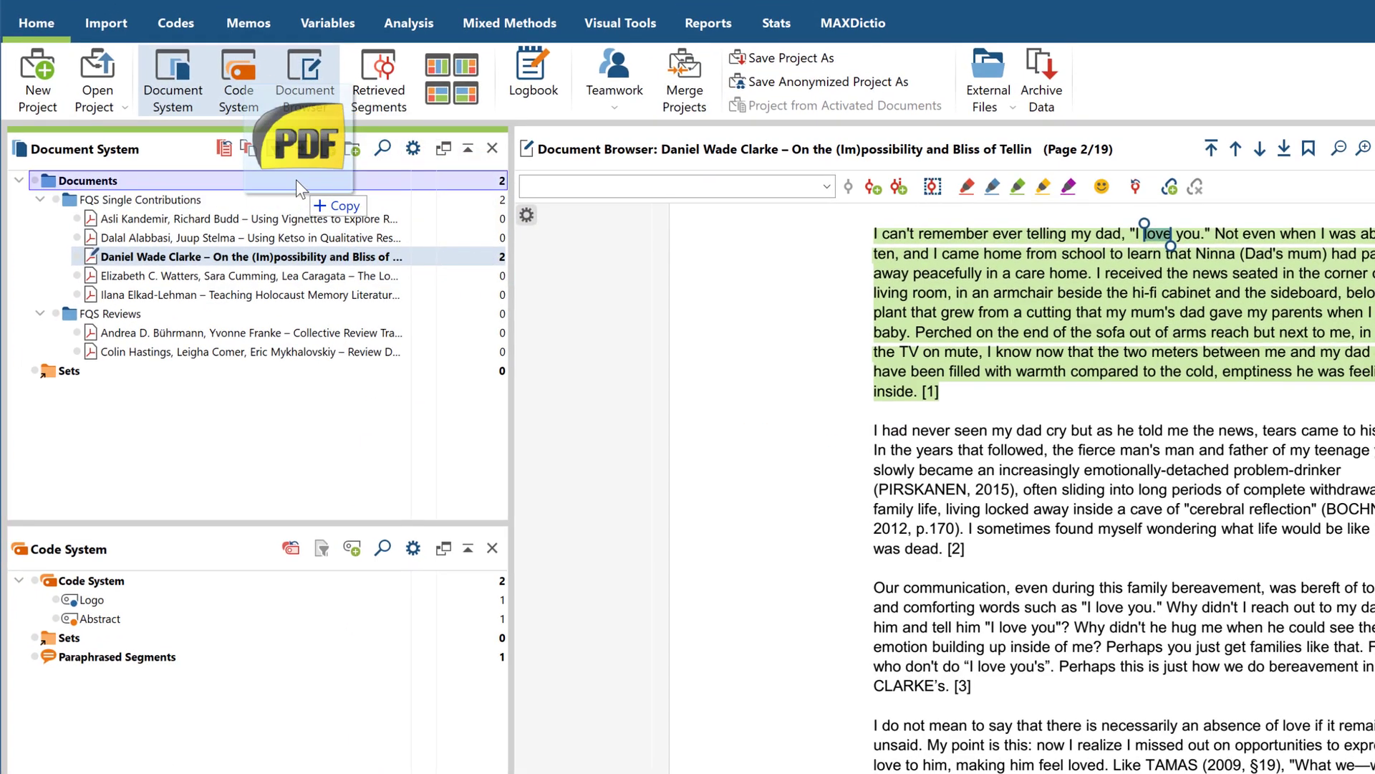
{"action": "left_click_drag", "start_coordinate": [452, 255], "coordinate": [295, 179]}
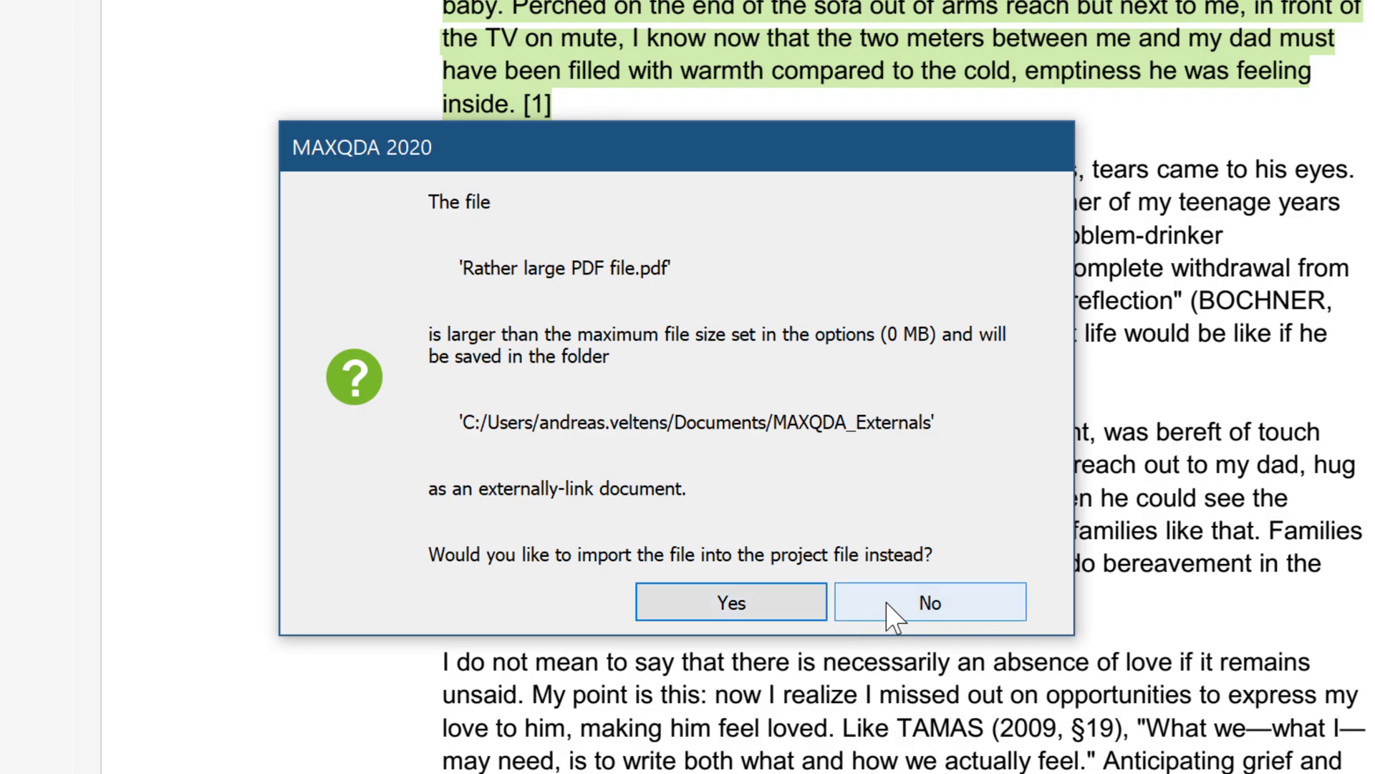
{"action": "left_click", "coordinate": [892, 614]}
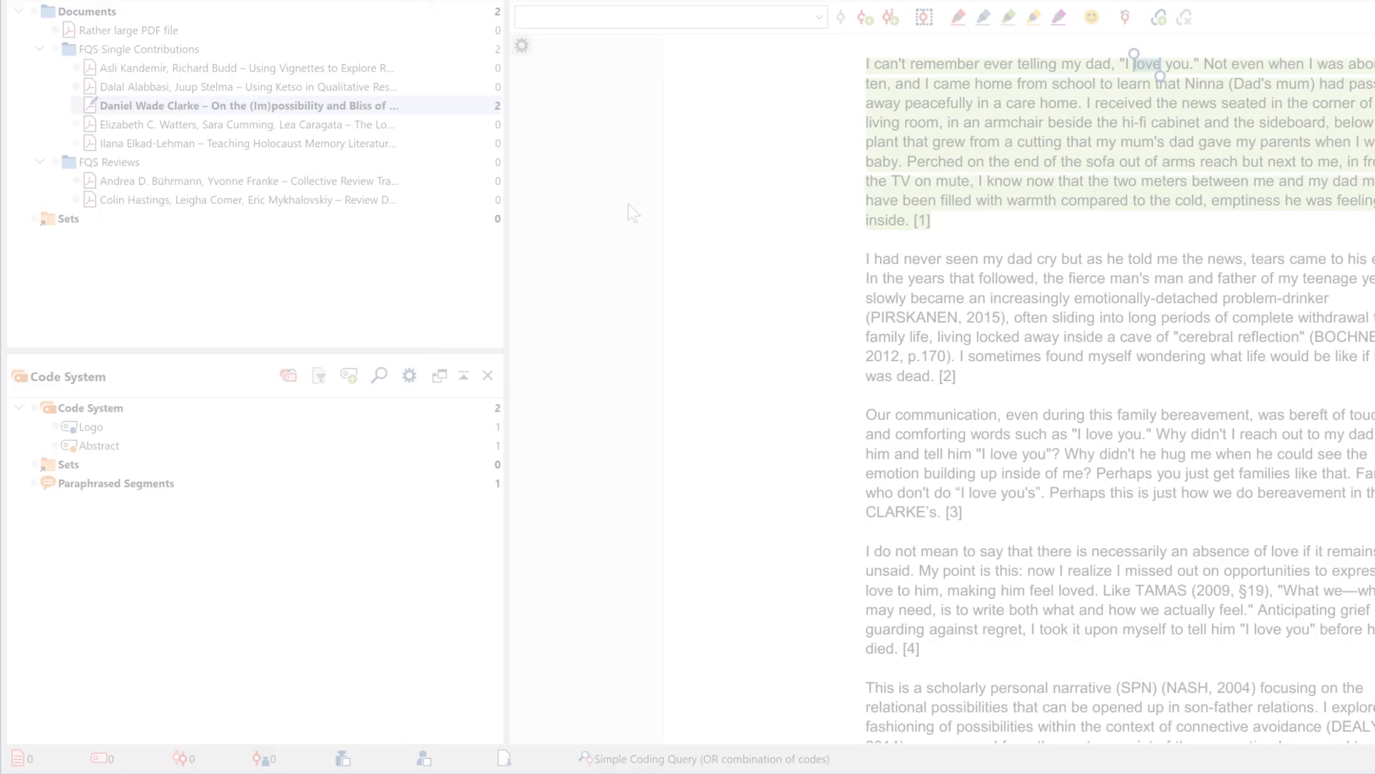
{"action": "right_click", "coordinate": [352, 106]}
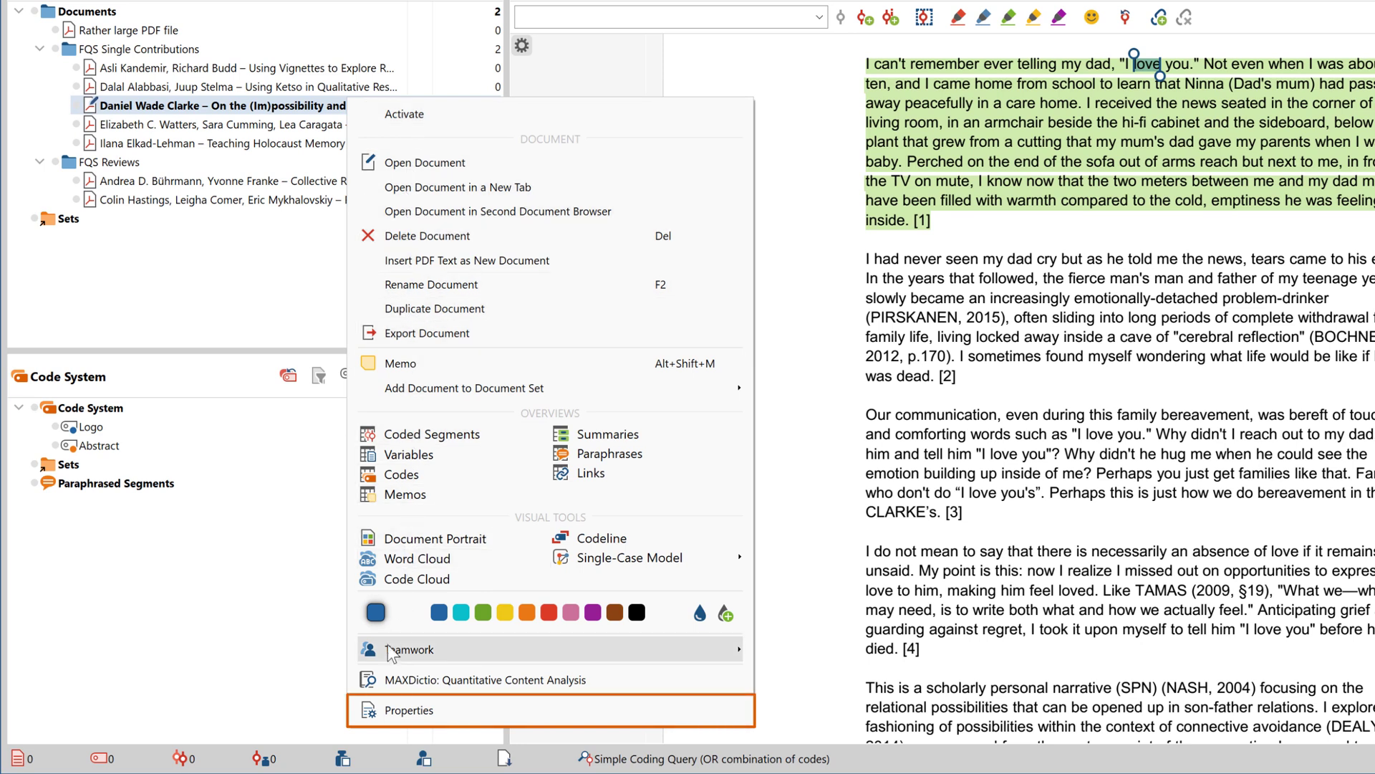
{"action": "left_click", "coordinate": [409, 711]}
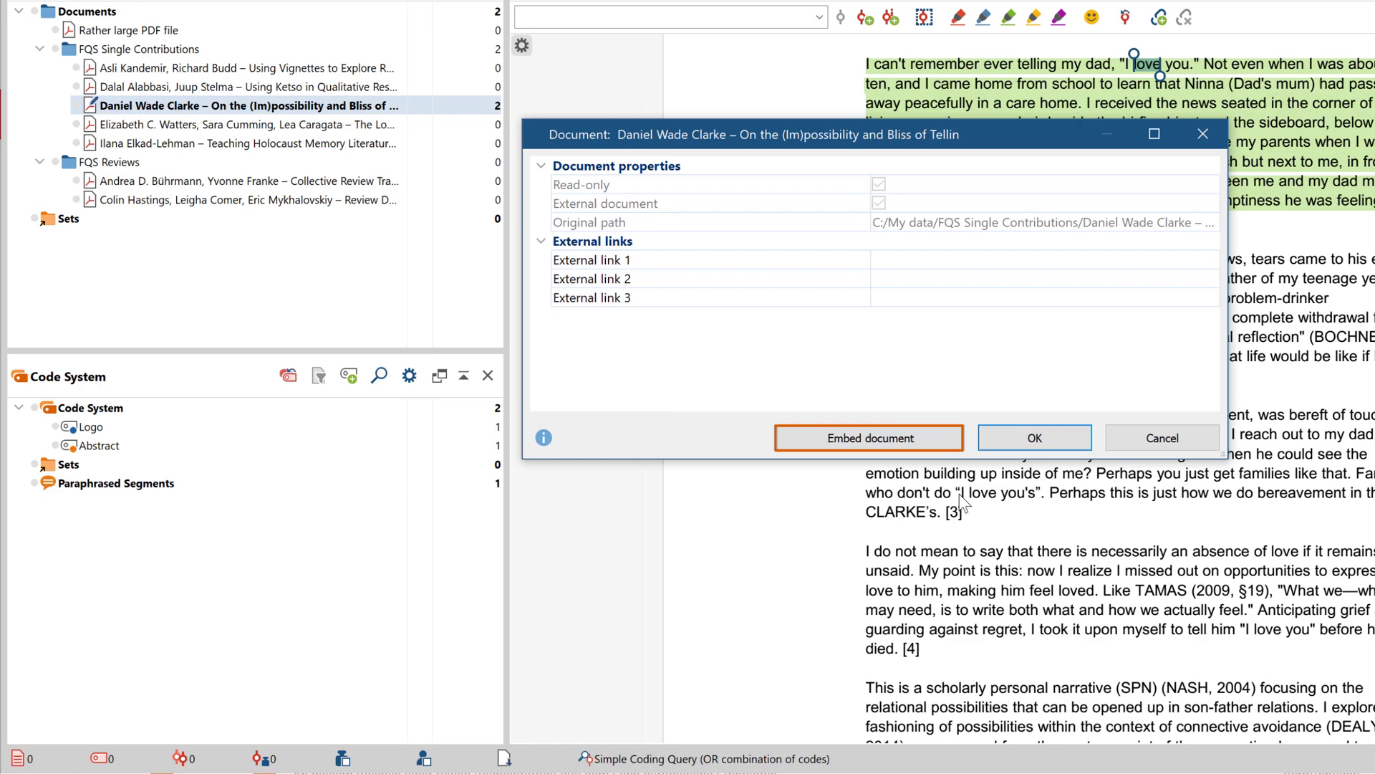
{"action": "left_click", "coordinate": [1034, 437]}
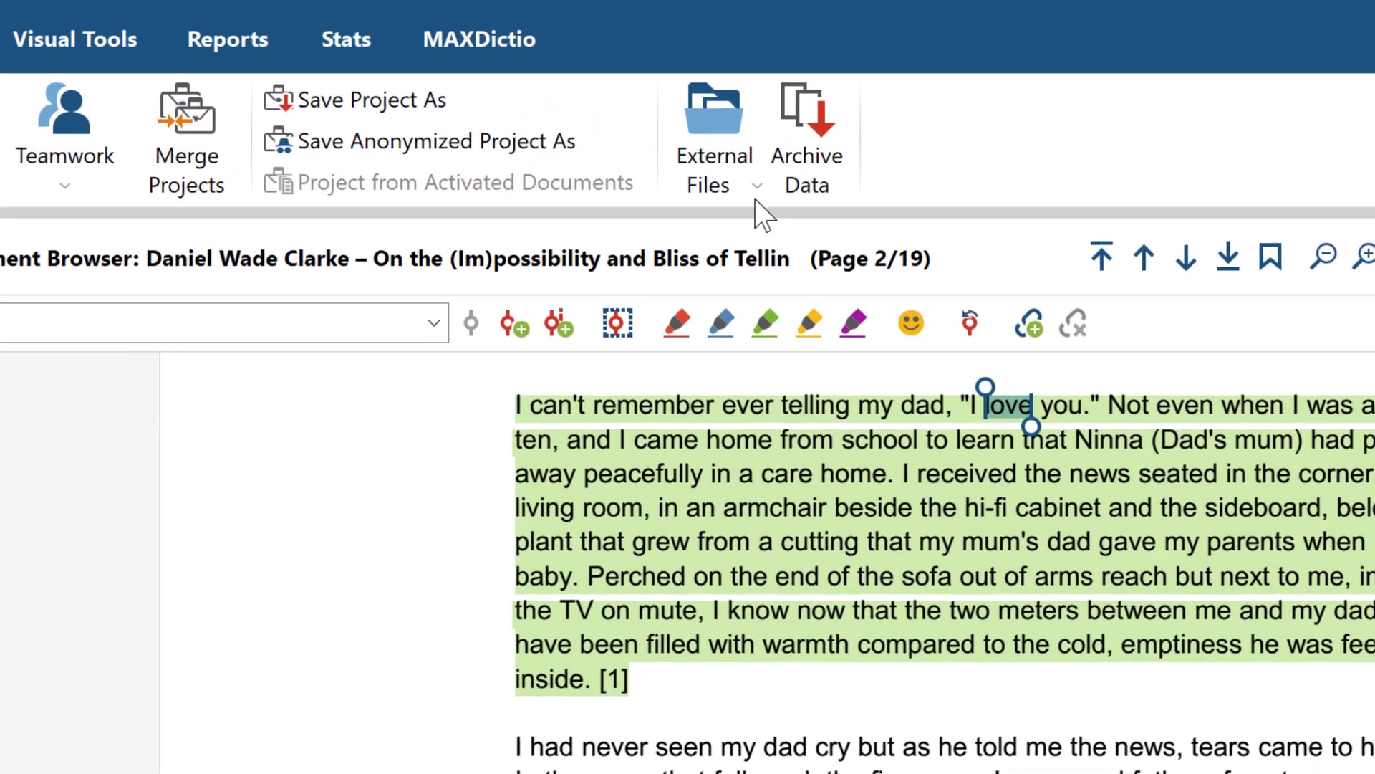
- Show the External Files options in the Start ribbon
{"action": "left_click", "coordinate": [713, 161]}
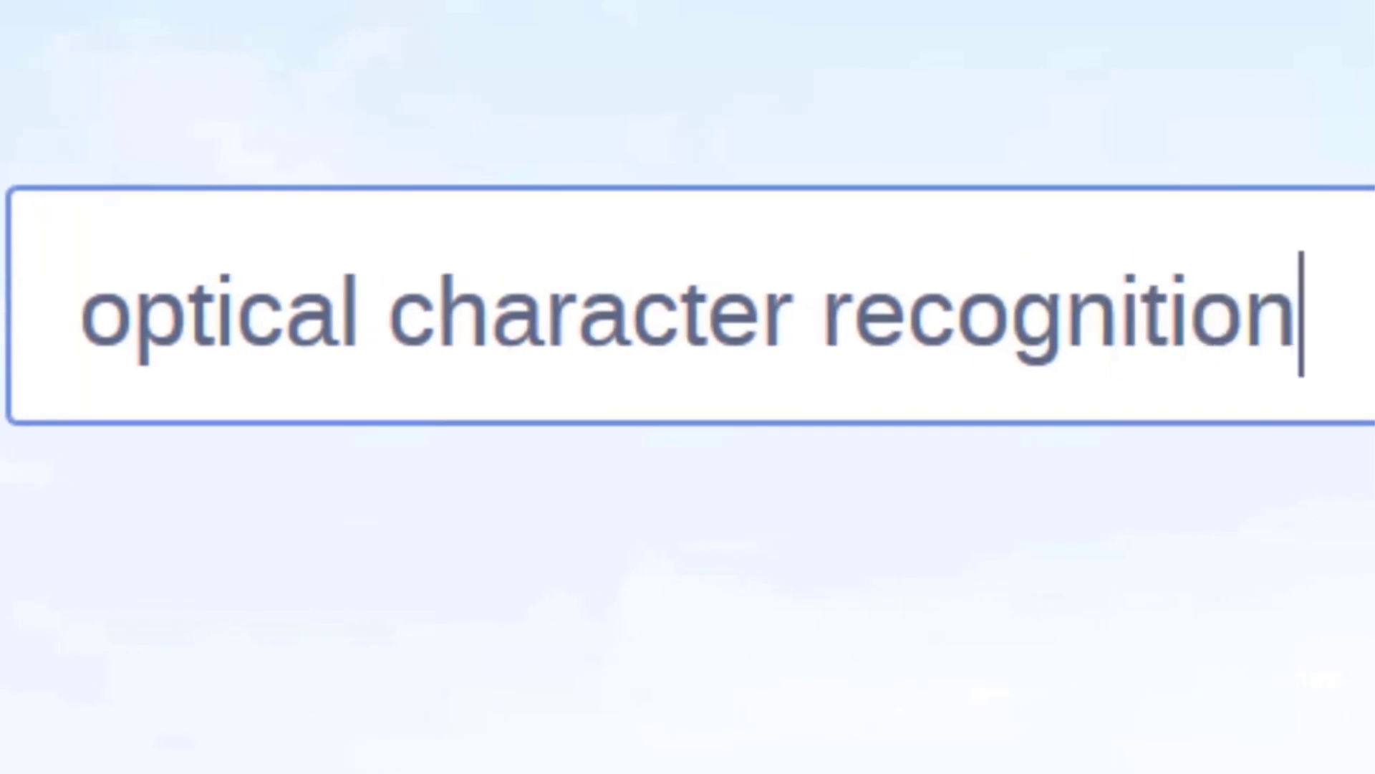
- Run the web search for 'optical character recognition'
{"action": "key", "text": "Return"}
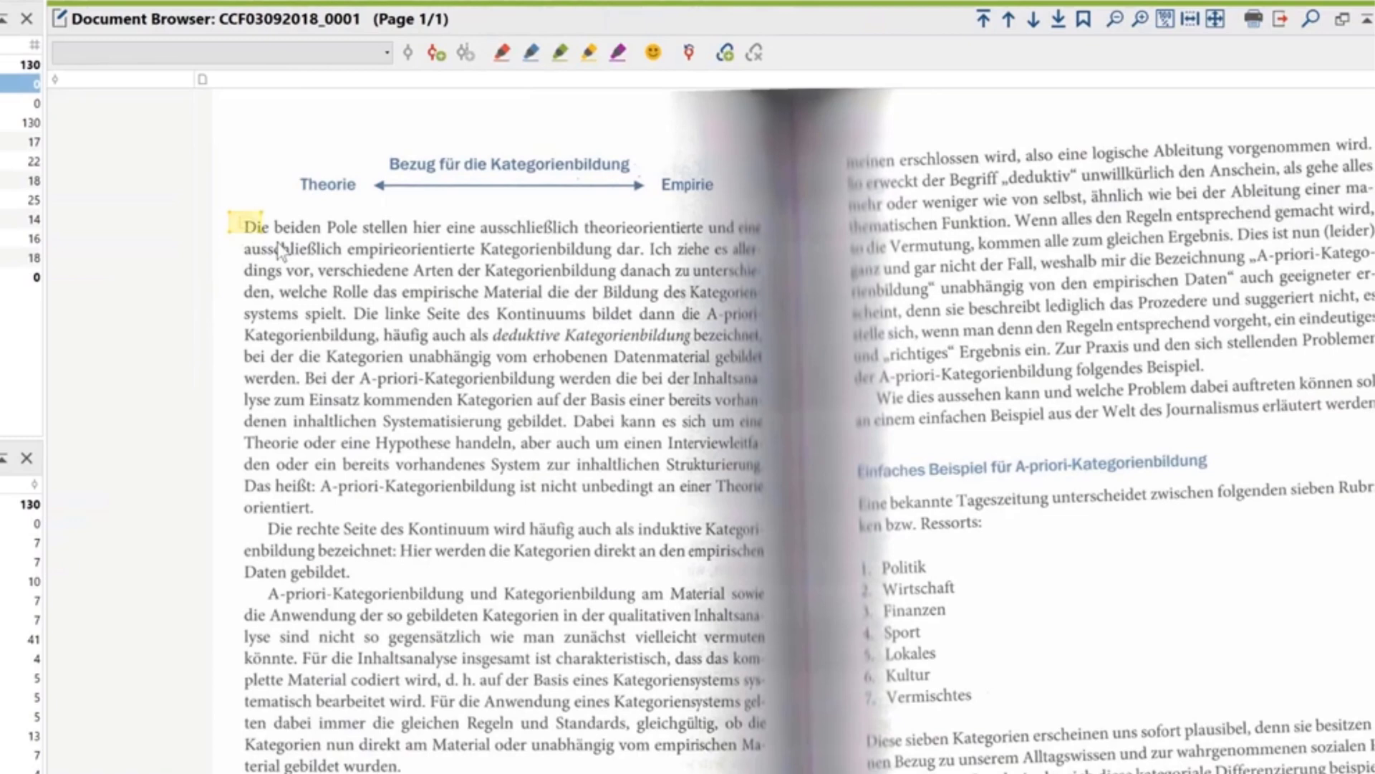
- Mark an area over the first scanned paragraph of CCF03092018_0001 and confirm it
{"action": "left_click_drag", "start_coordinate": [282, 250], "coordinate": [350, 287]}
{"action": "left_click_drag", "start_coordinate": [462, 346], "coordinate": [499, 364]}
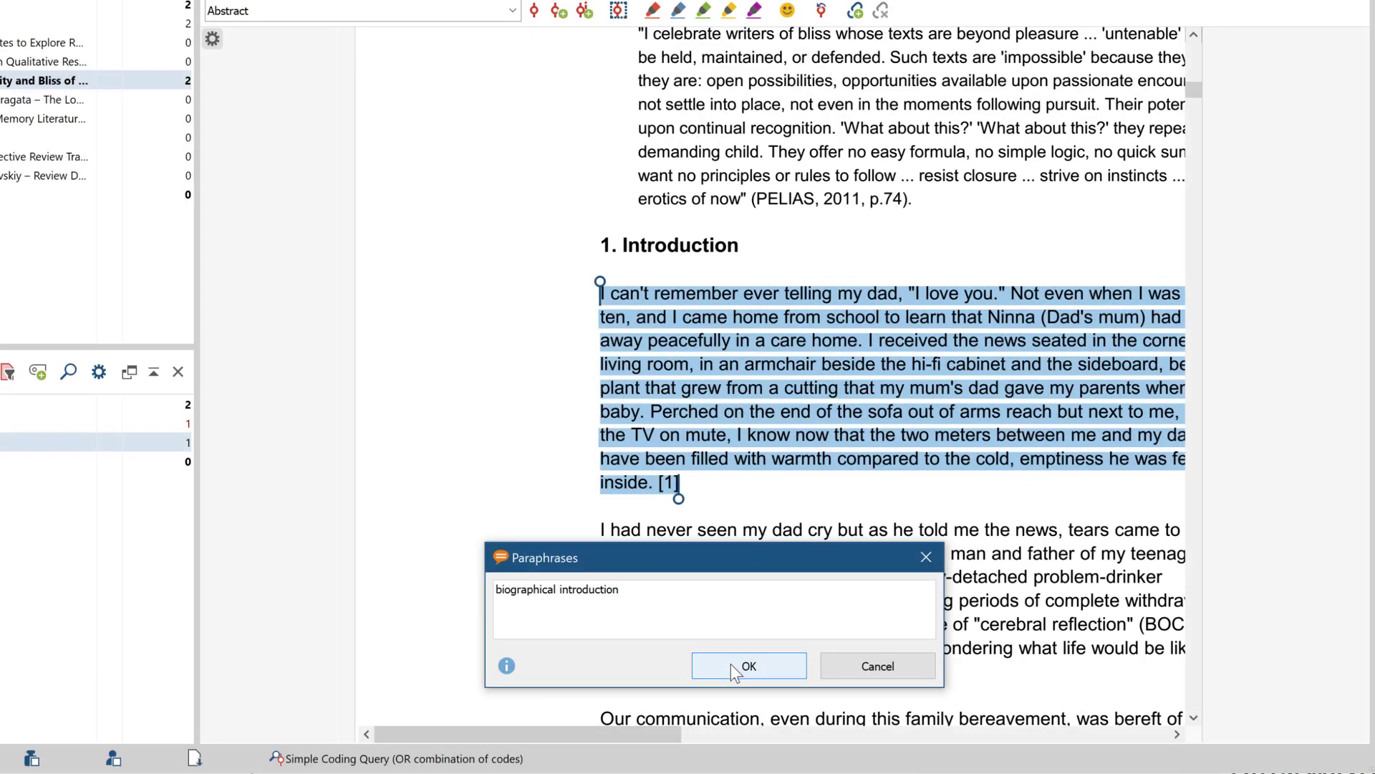
{"action": "left_click", "coordinate": [730, 663]}
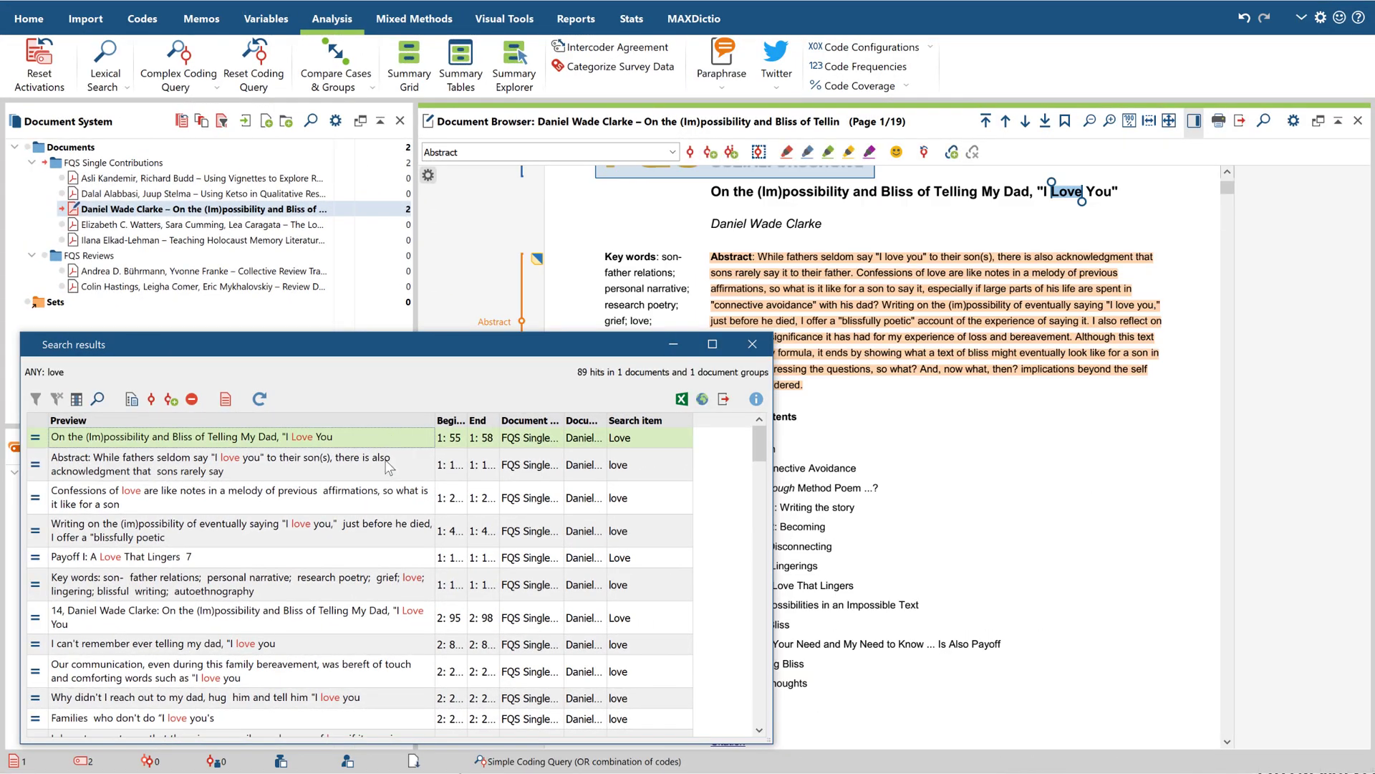
- Step through the listed hits, ending at the page-2 passage
{"action": "left_click", "coordinate": [389, 466]}
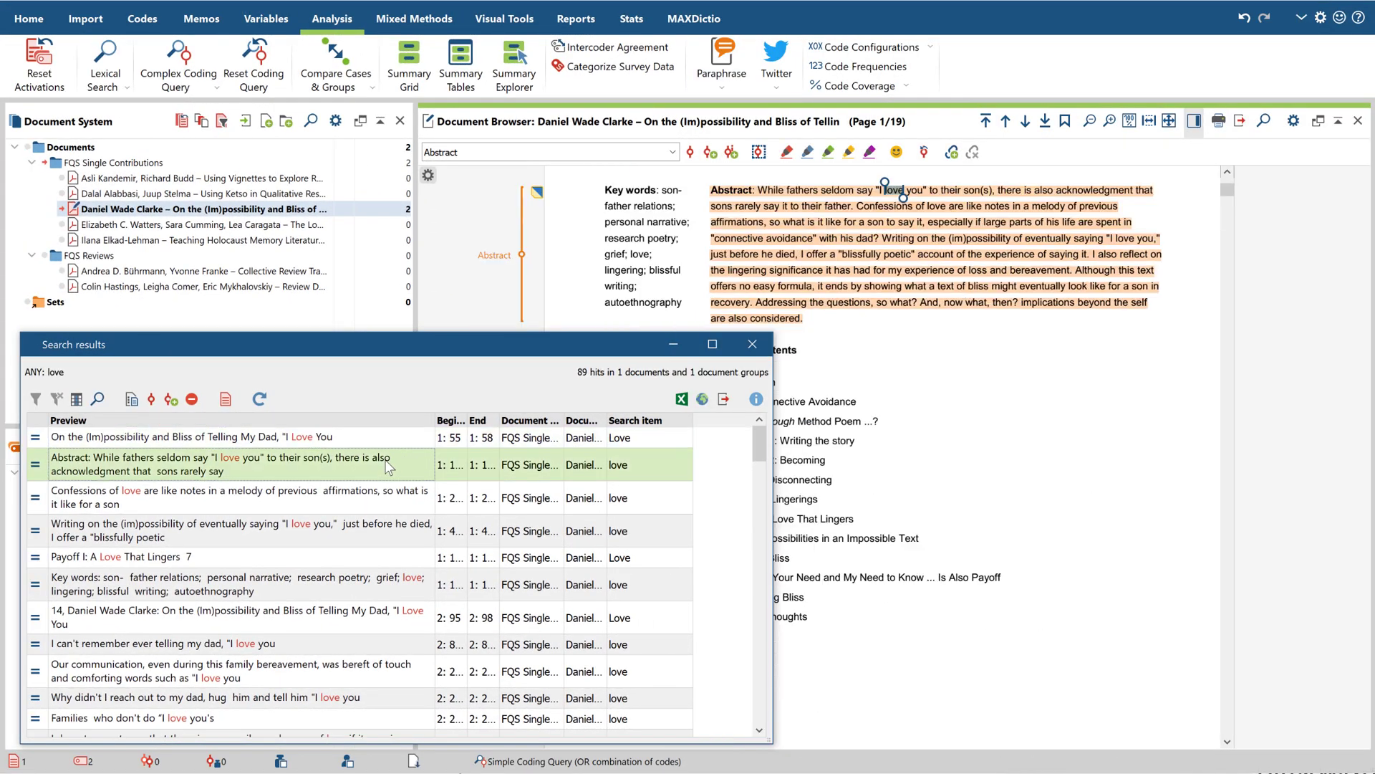
{"action": "left_click", "coordinate": [389, 500]}
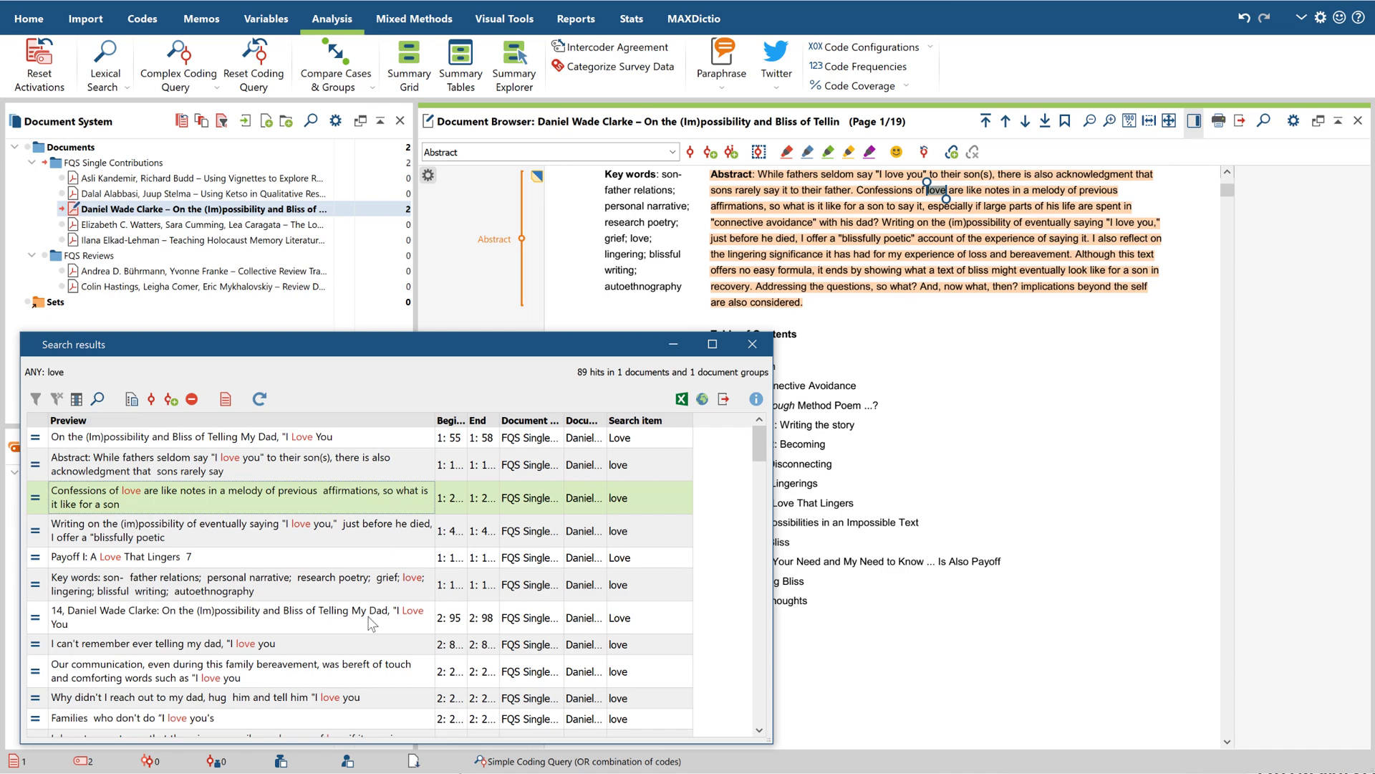
{"action": "left_click", "coordinate": [353, 644]}
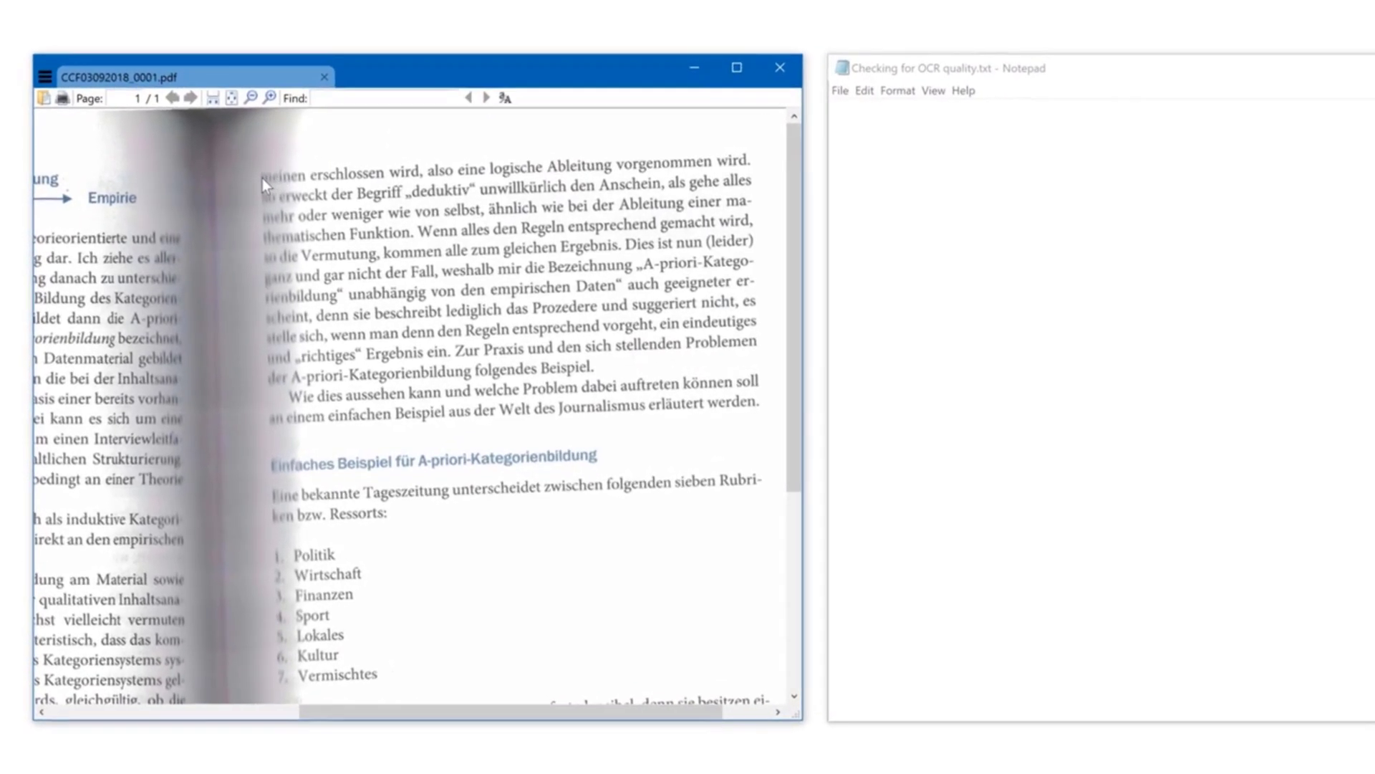
- Copy the scanned paragraph's first lines and paste the OCR text into Checking for OCR quality.txt
{"action": "left_click_drag", "start_coordinate": [263, 178], "coordinate": [301, 256]}
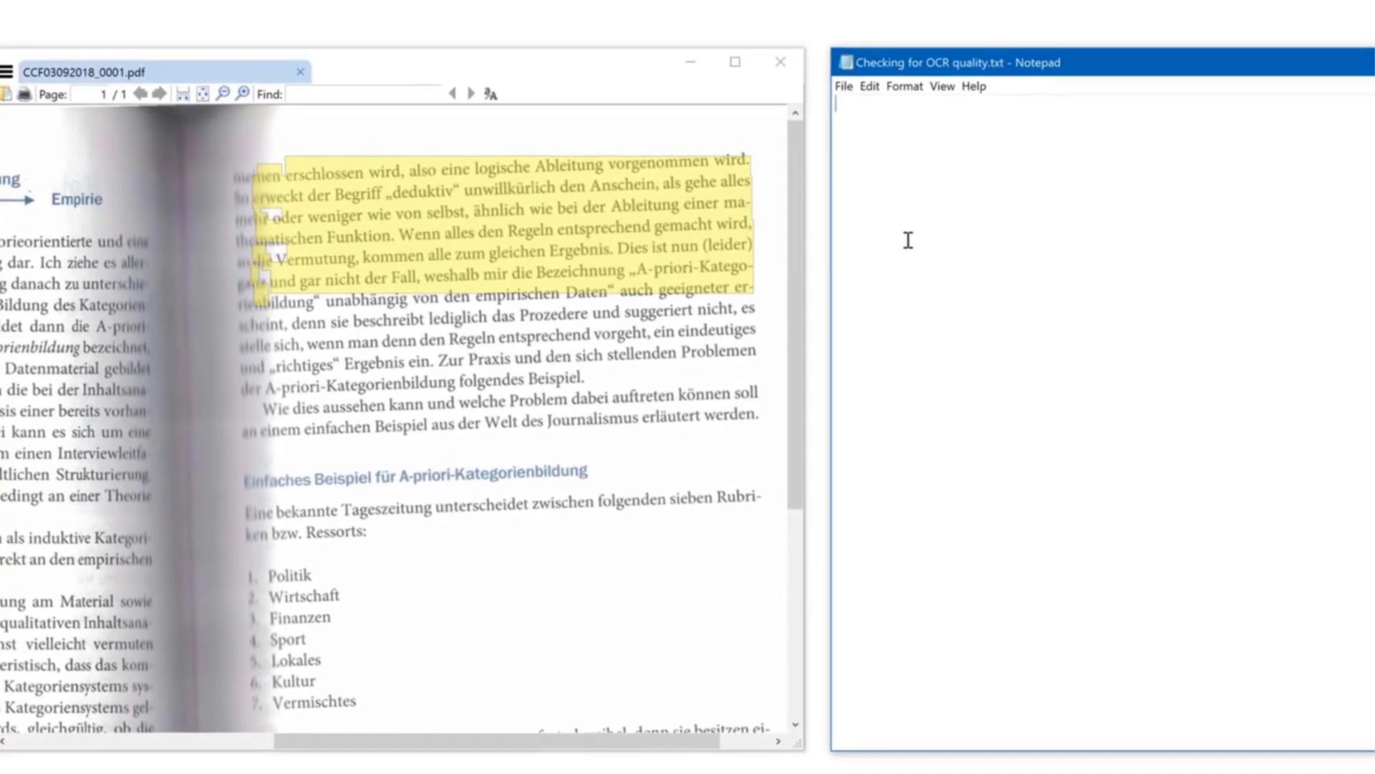
{"action": "type", "text": "111 11 erschlossen wird, also eine logische Ableitung vorgenommen wird. , 1 w ·ckt der Begriff \"deduktiv\" unwillkürlich den Anschein, als gehe alles 1 11 der weniger wie von selbst, ähnlich wie bei der Ableitung einer ma- 111.rti chen Funktion. Wenn alles den Regeln entsprechend gemacht wird, , 1 11 ermutung, kommen alle zum gleichen Ergebnis. Dies ist nun (leider) \" 11 nd gar nicht der Fall, weshalb mir die Bezeichnung \"A-priori-Katego- 11"}
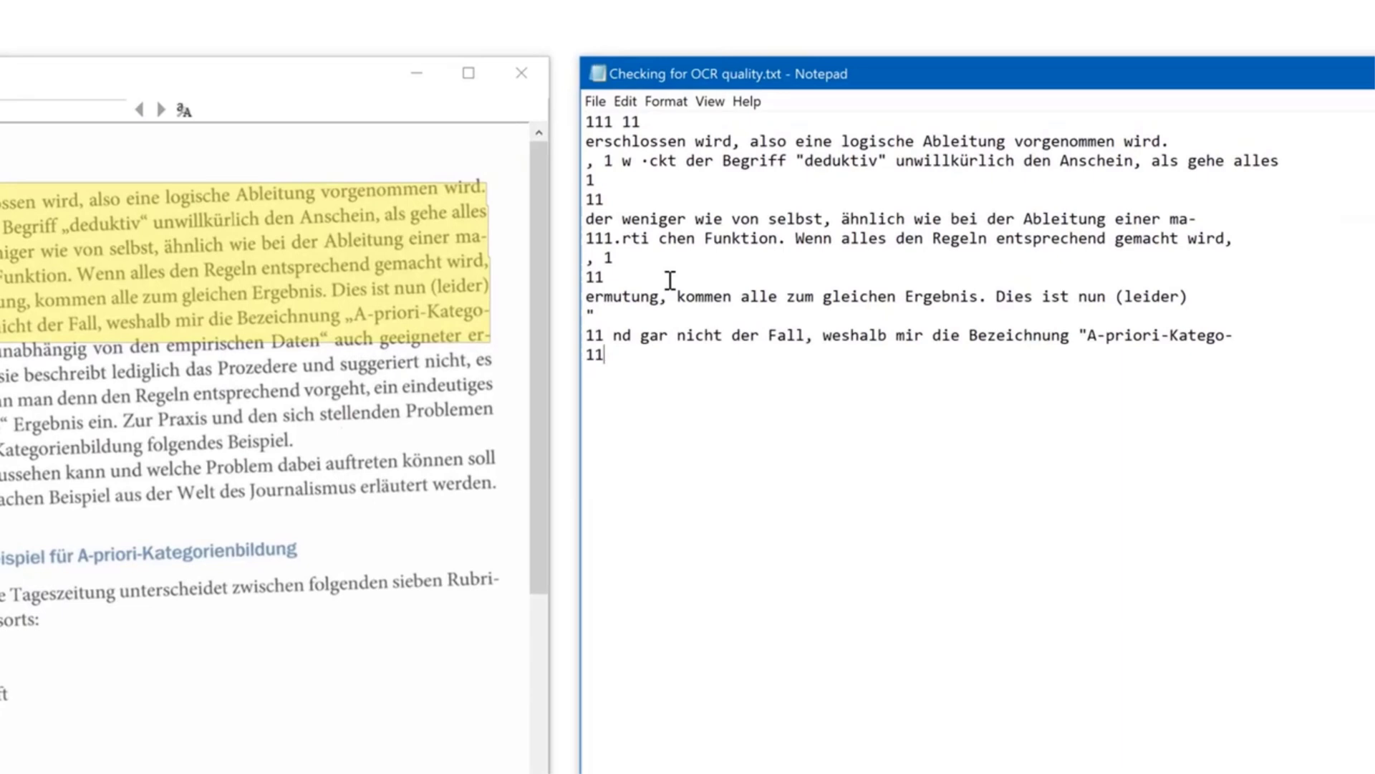